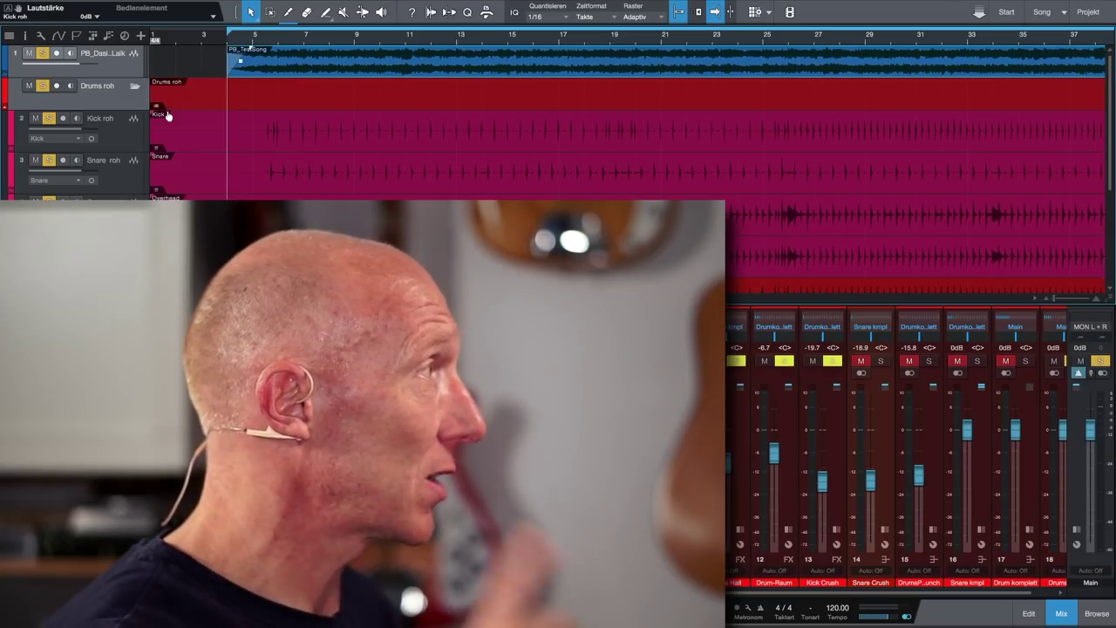
# Play the song, take the PB_TestSong track out of solo to hear only the raw drums, and stop playback
pyautogui.press('space')
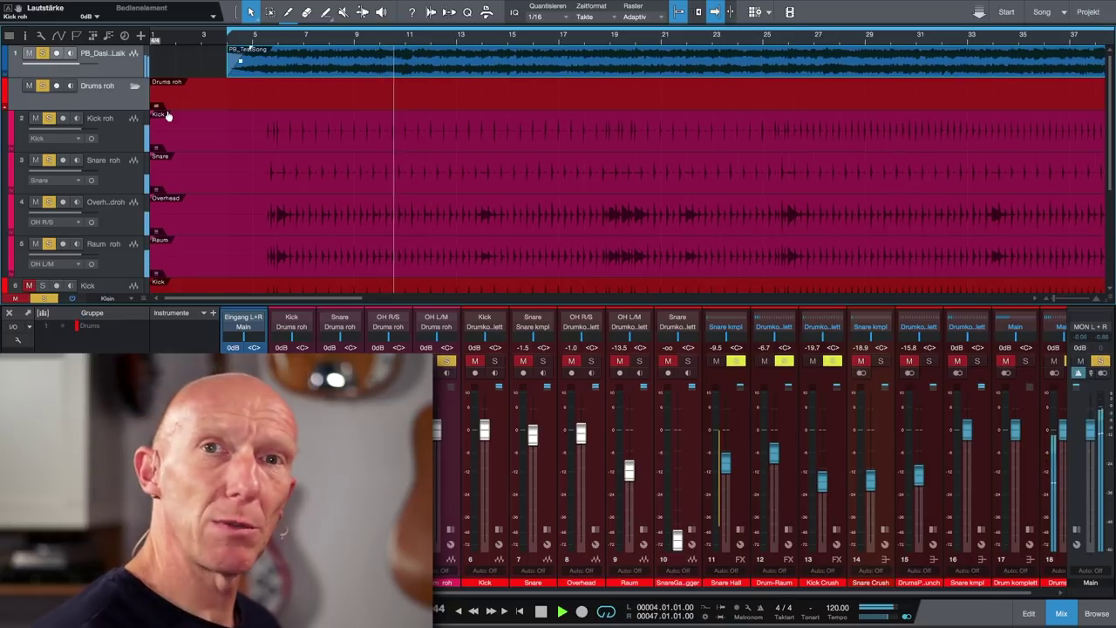
pyautogui.click(44, 54)
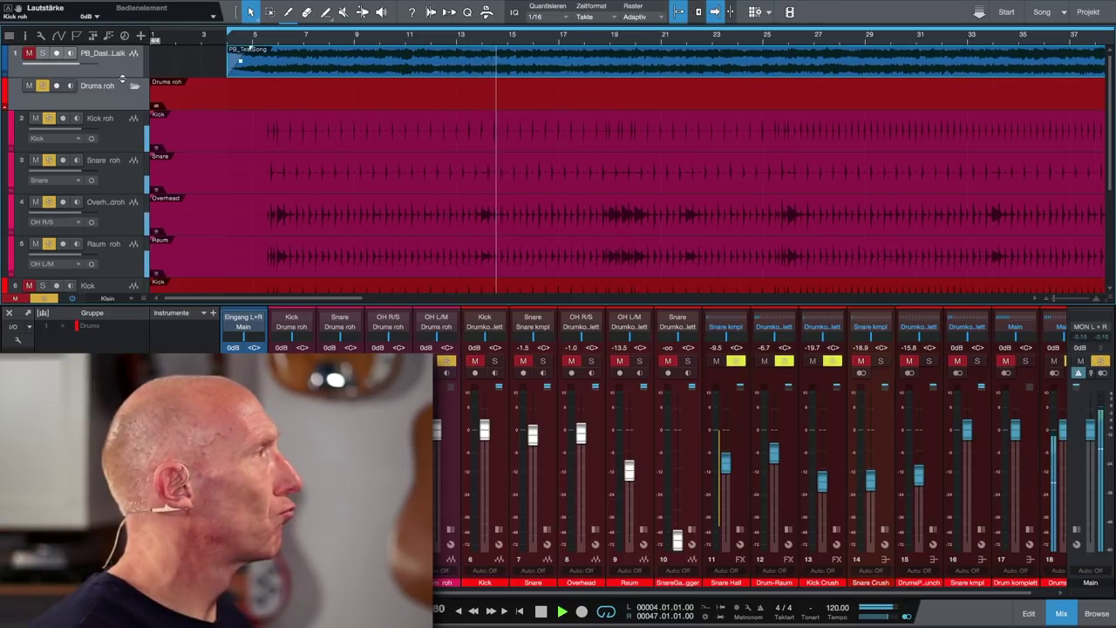
pyautogui.press('space')
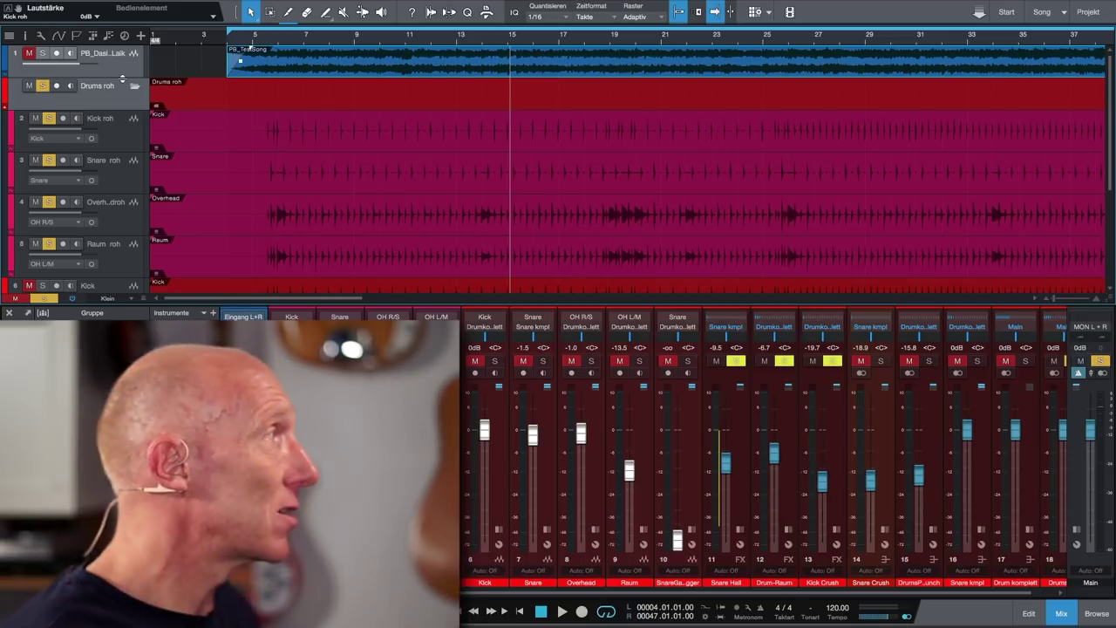
# Replace the Drums roh folder's solo with a solo on Kick roh and play it from about bar 5
pyautogui.click(43, 86)
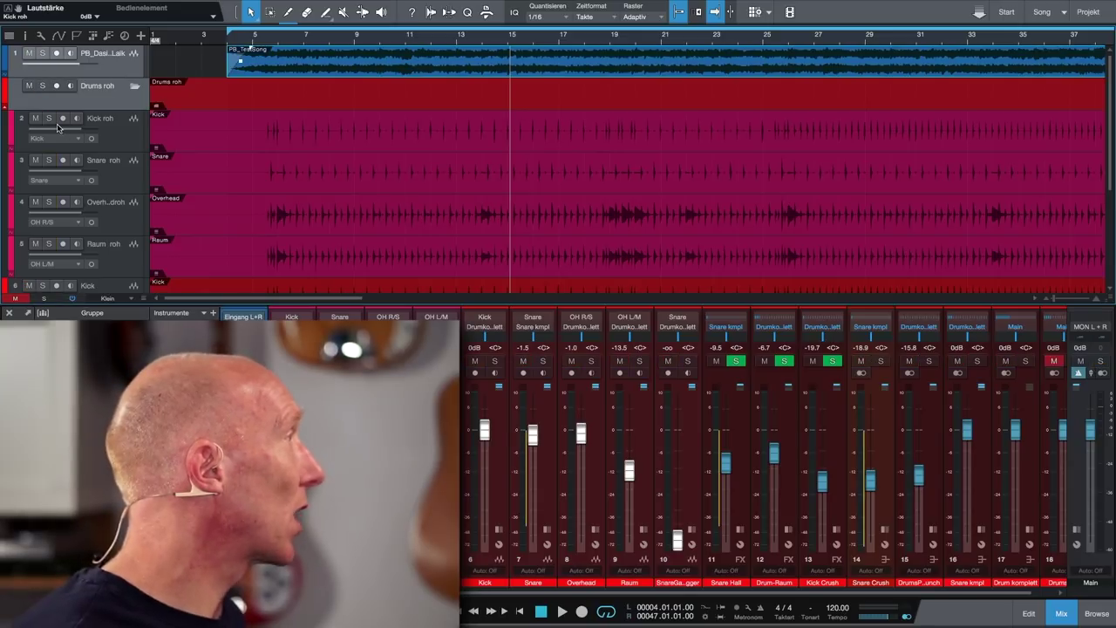
pyautogui.click(48, 117)
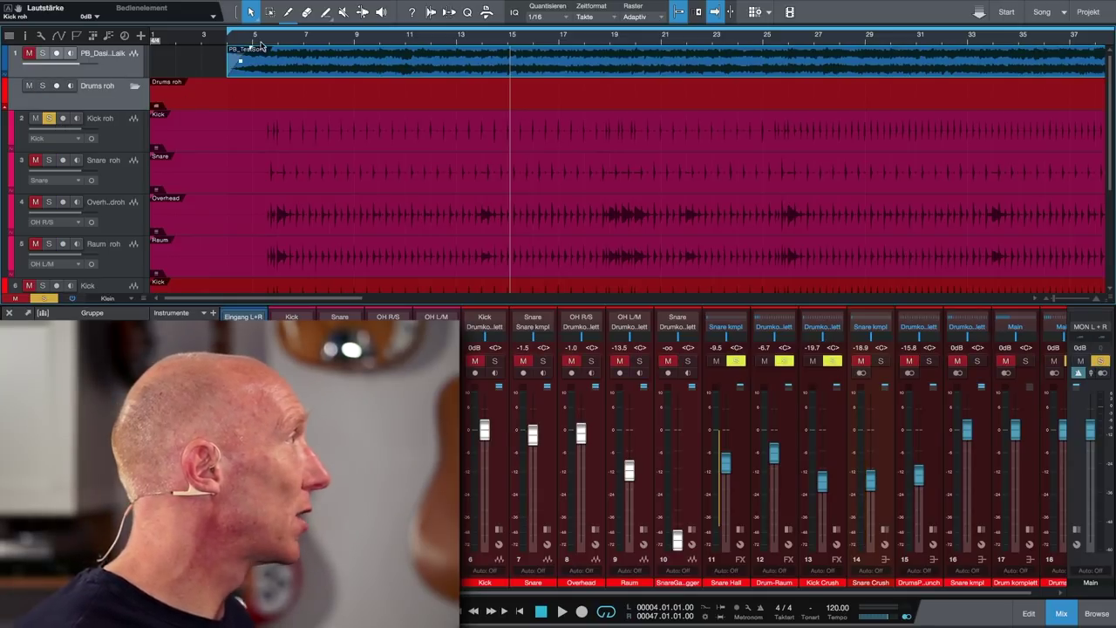
pyautogui.click(261, 40)
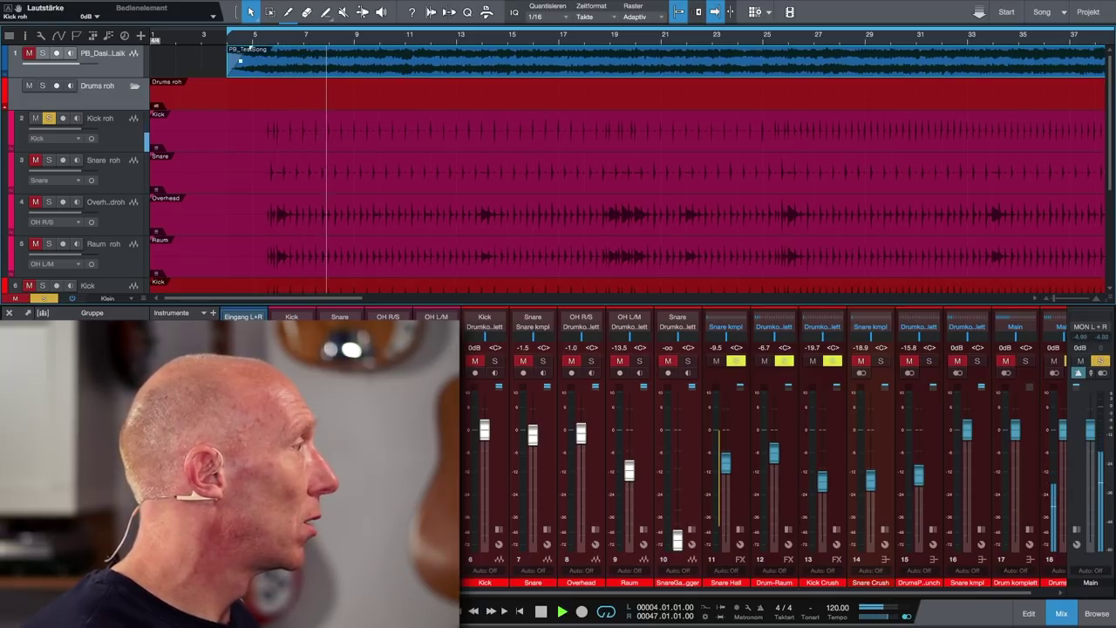
# Insert Pro EQ on the Kick roh channel and examine the playing kick in its Third Octave spectrum
pyautogui.click(104, 127)
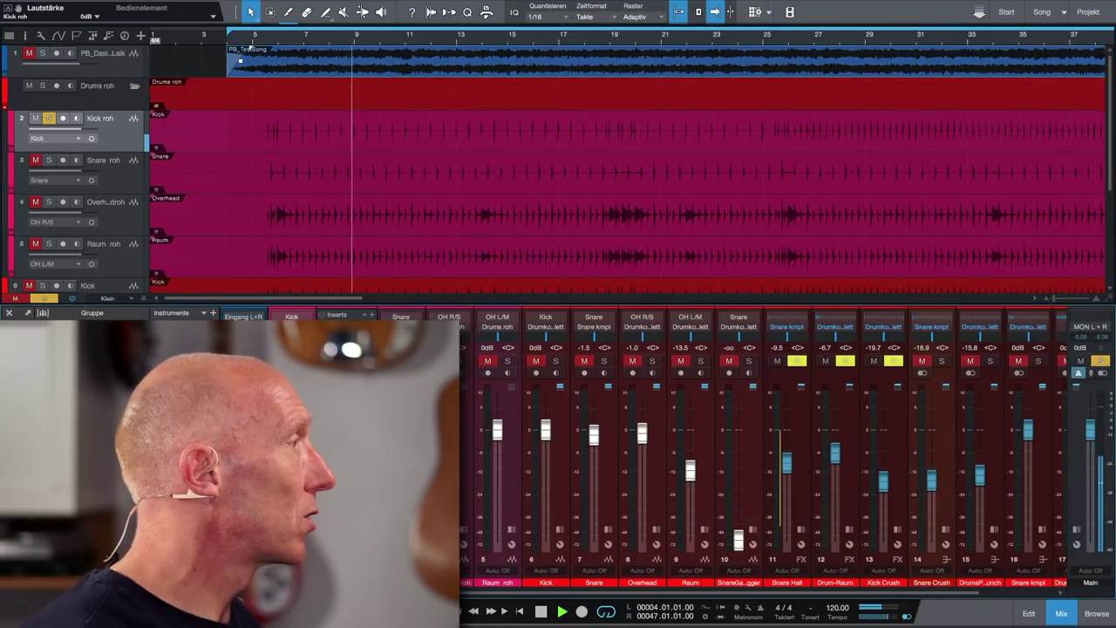
pyautogui.click(371, 315)
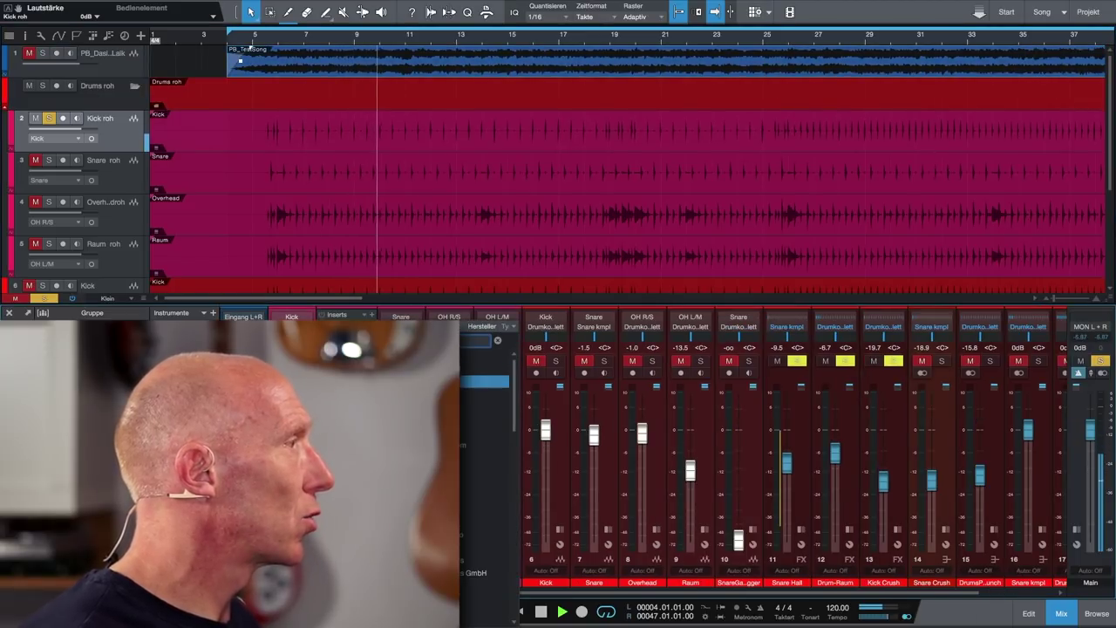
pyautogui.click(485, 497)
pyautogui.doubleClick(485, 446)
pyautogui.moveTo(589, 82); pyautogui.dragTo(807, 74)
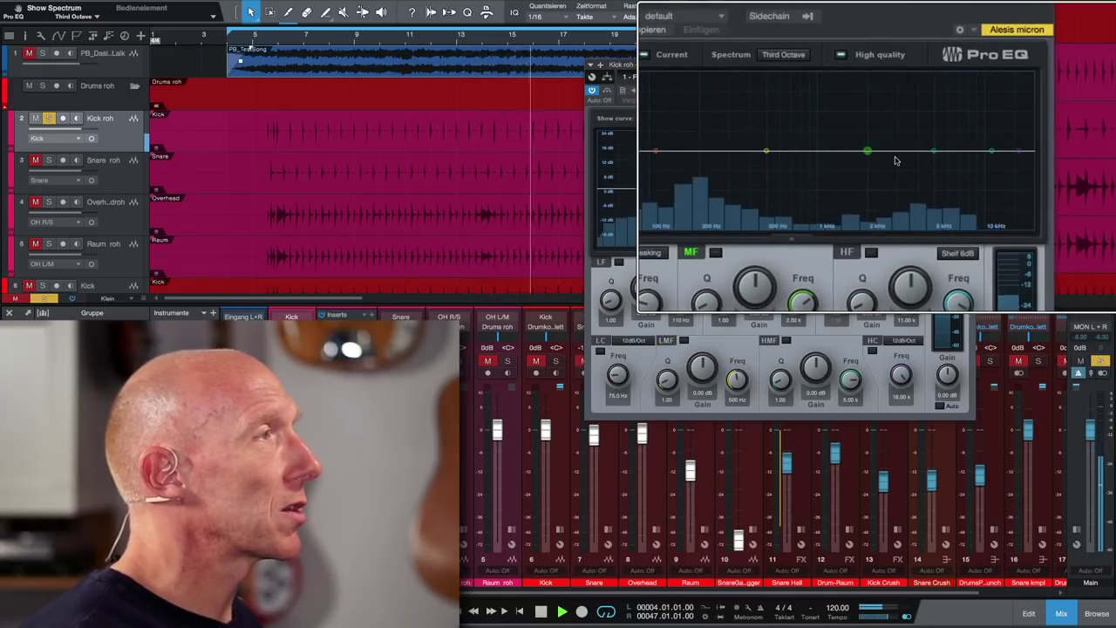
pyautogui.press('space')
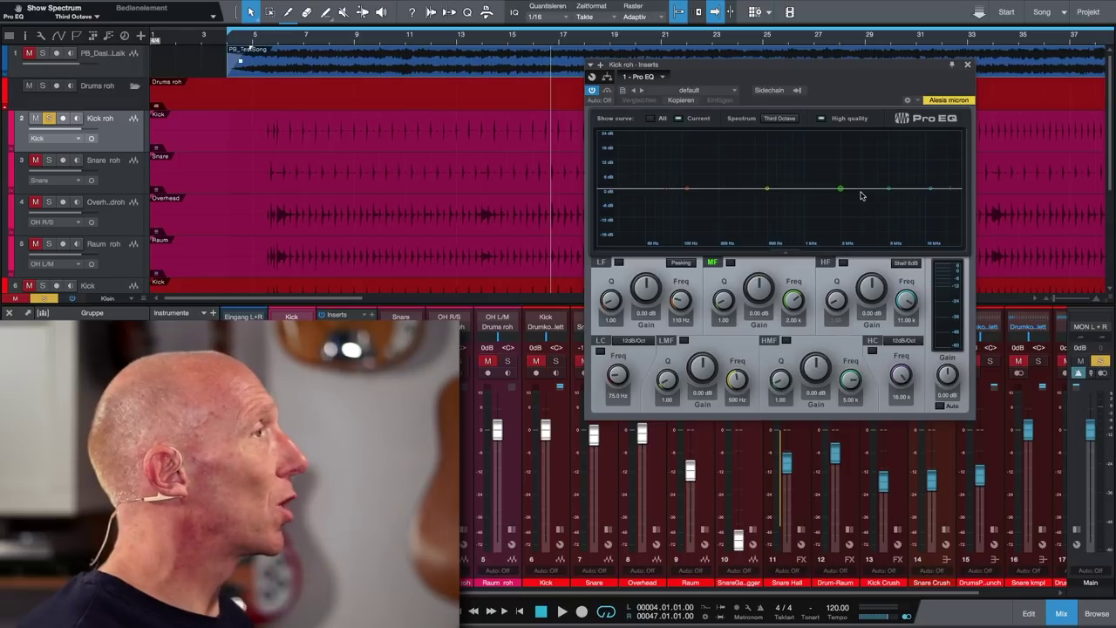
pyautogui.click(967, 65)
# Solo the raw snare and then the raw overhead track, and listen to the overheads from about bar 5
pyautogui.click(49, 161)
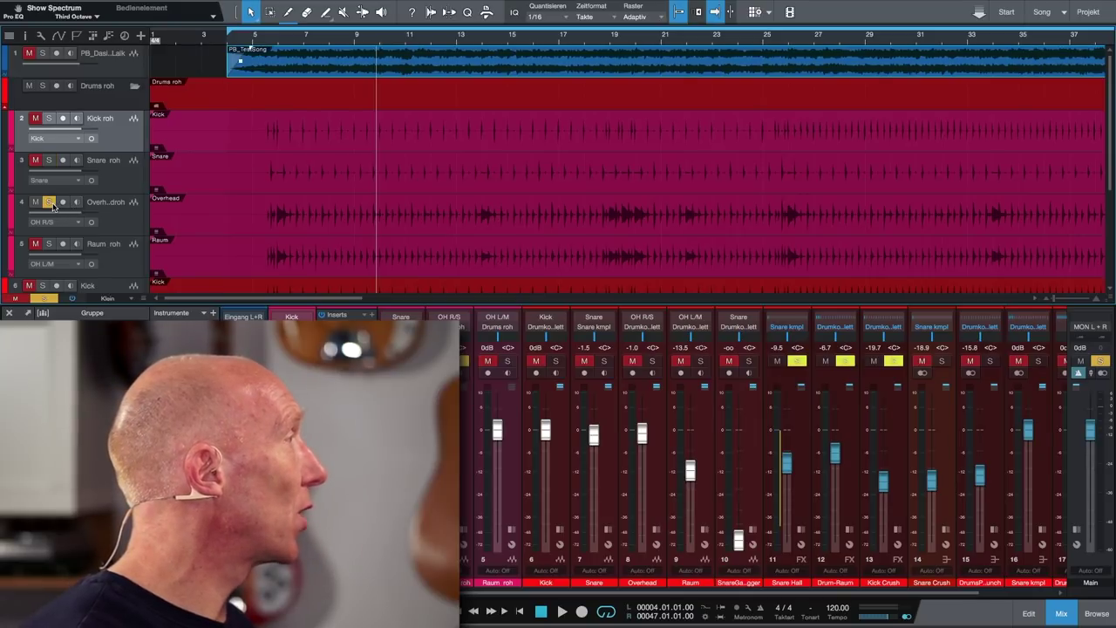
pyautogui.click(266, 39)
pyautogui.press('space')
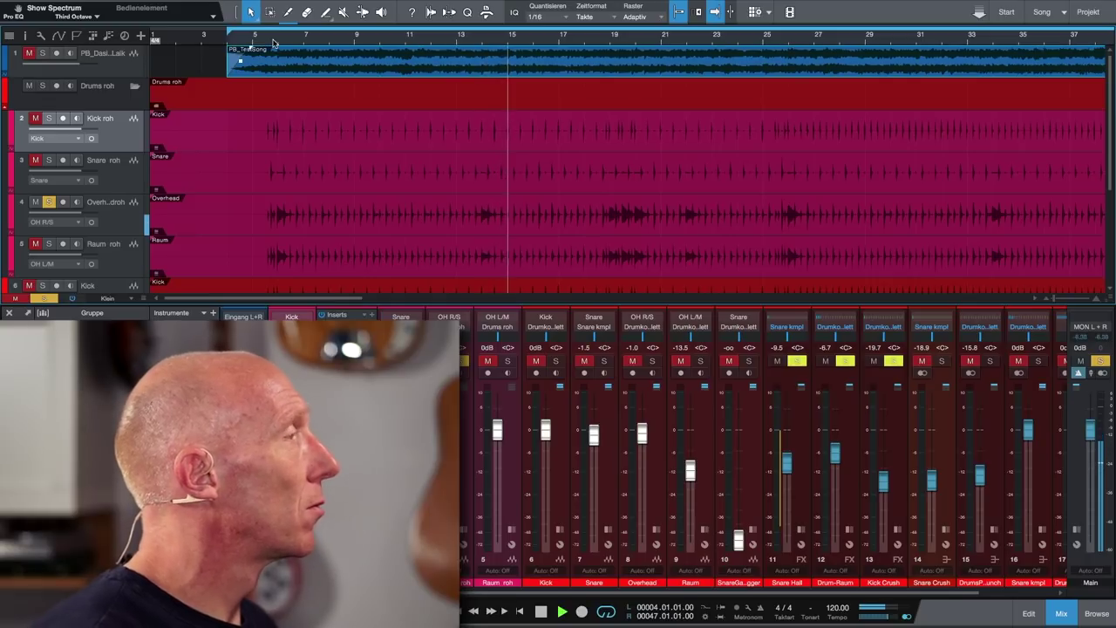
pyautogui.press('space')
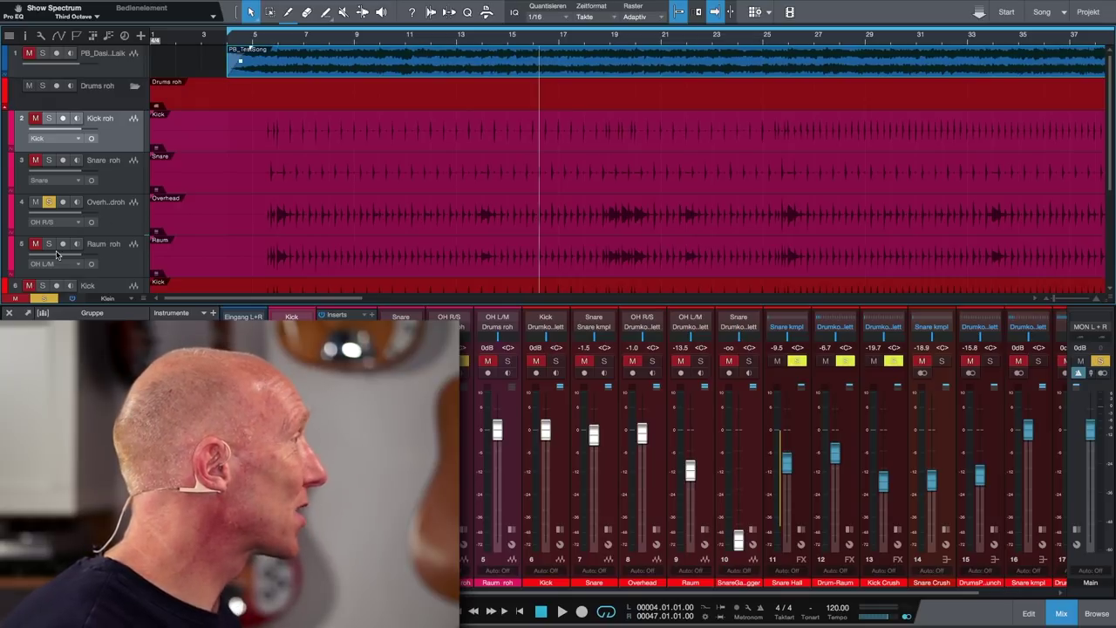
# Play the Raum roh track in solo from about bar 8 and again from about bar 18
pyautogui.click(49, 244)
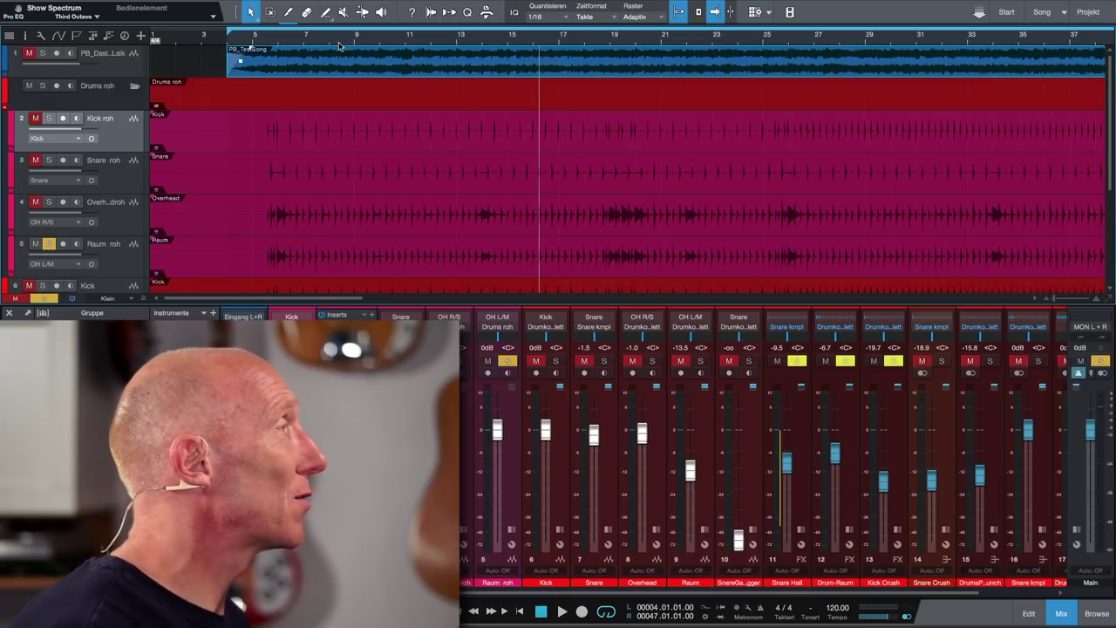
pyautogui.press('space')
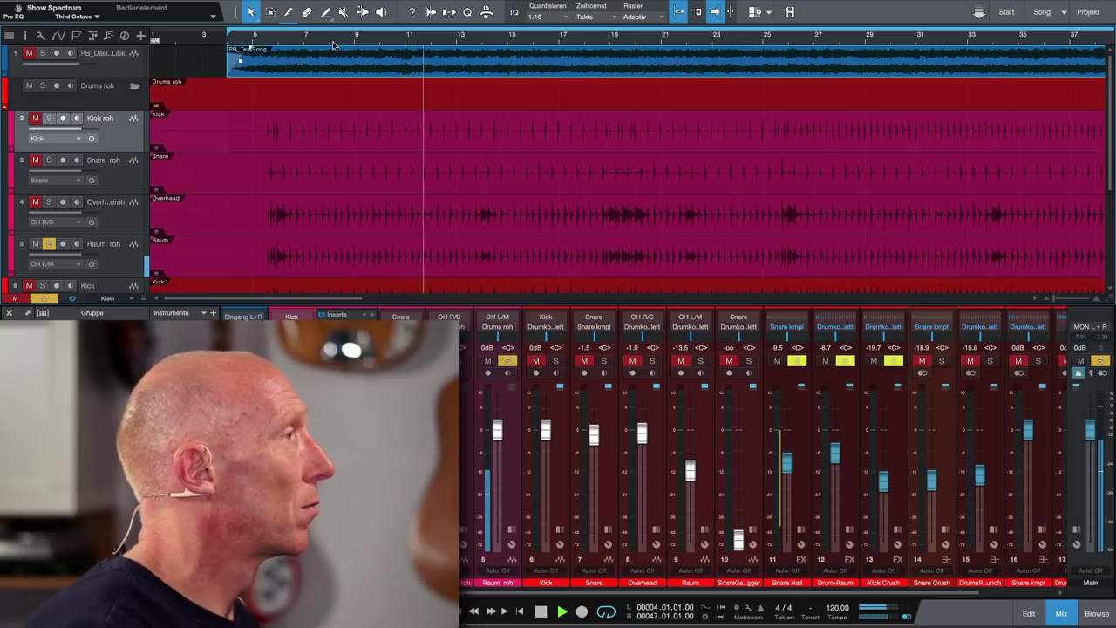
pyautogui.click(590, 40)
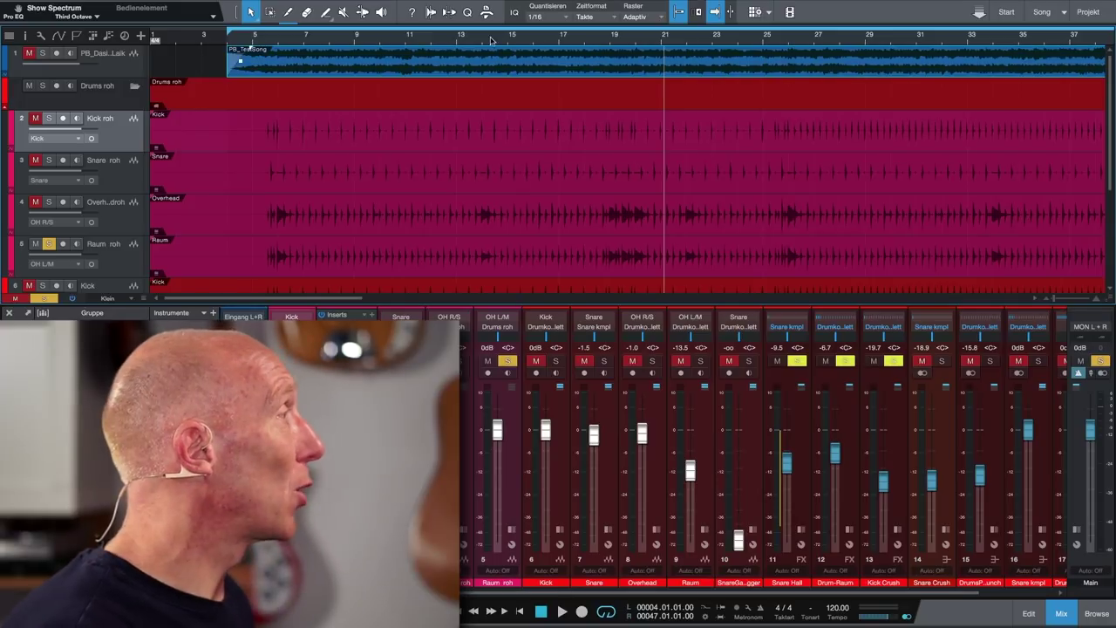
# Clear the Raum roh solo, and mute and collapse the Drums roh folder
pyautogui.click(50, 244)
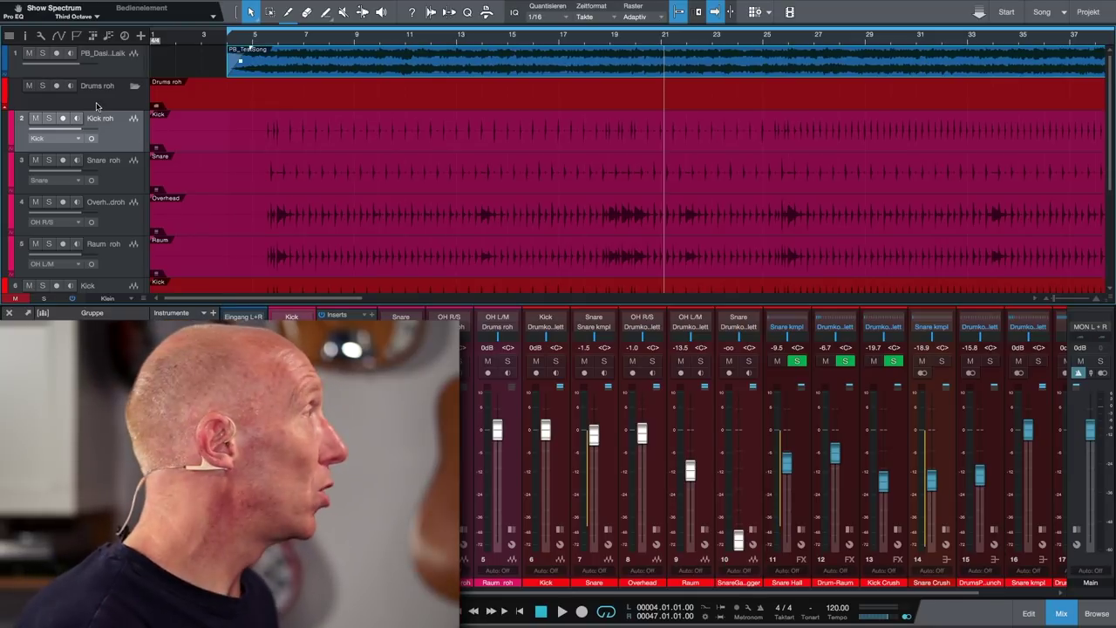
pyautogui.click(30, 86)
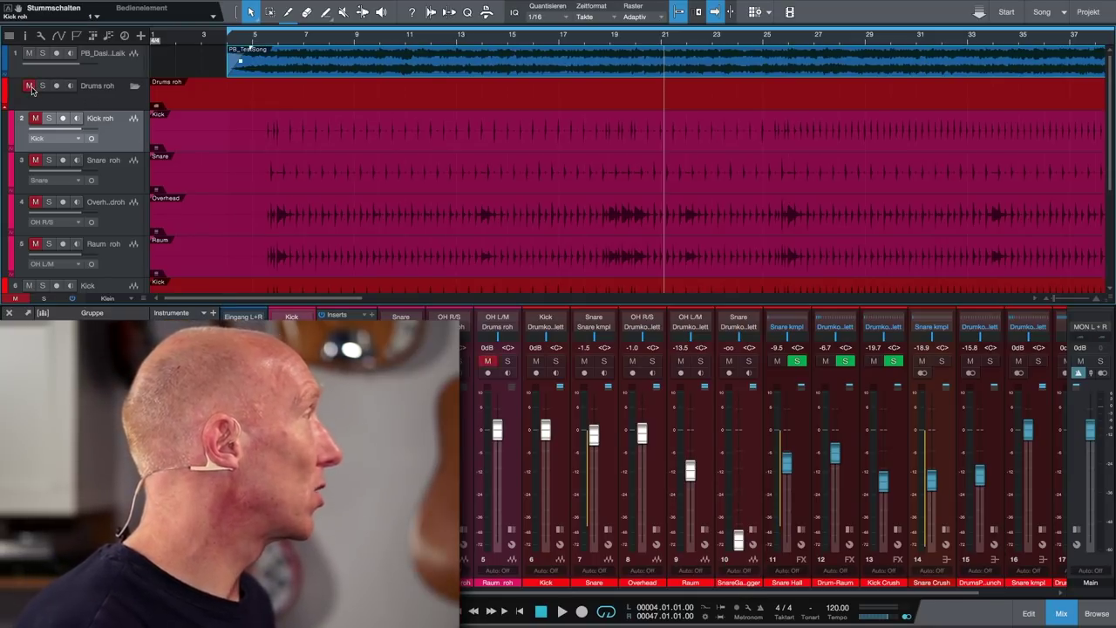
pyautogui.click(135, 87)
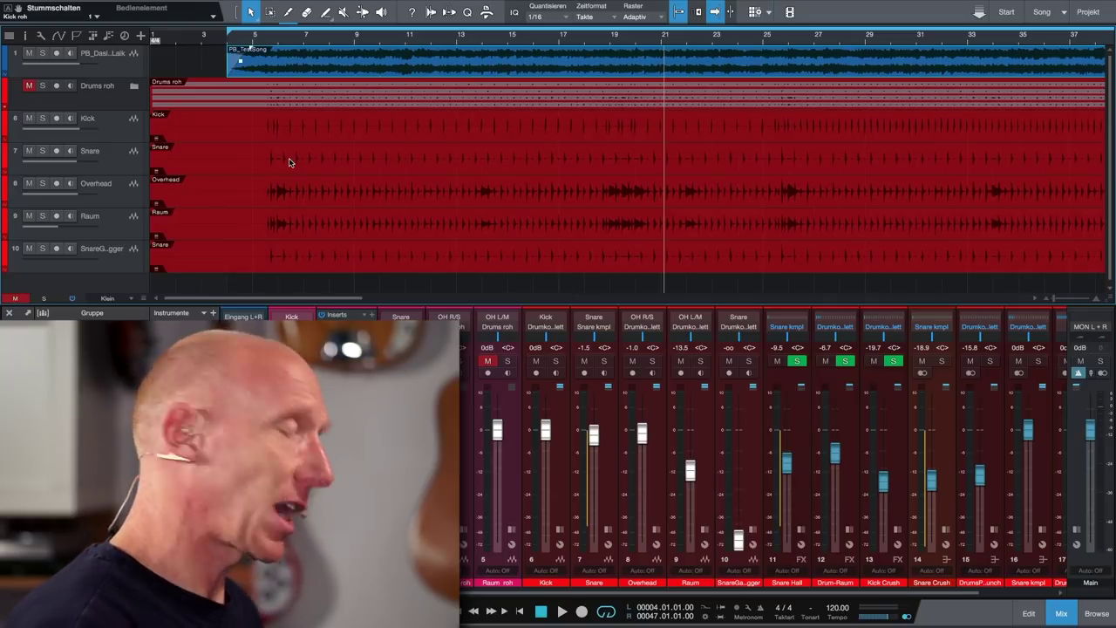
# Examine the processed Kick, Snare, Overhead, Raum and snare trigger waveforms up close, and the drum effect and bus channels in the mixer
pyautogui.scroll(3, 291, 162)
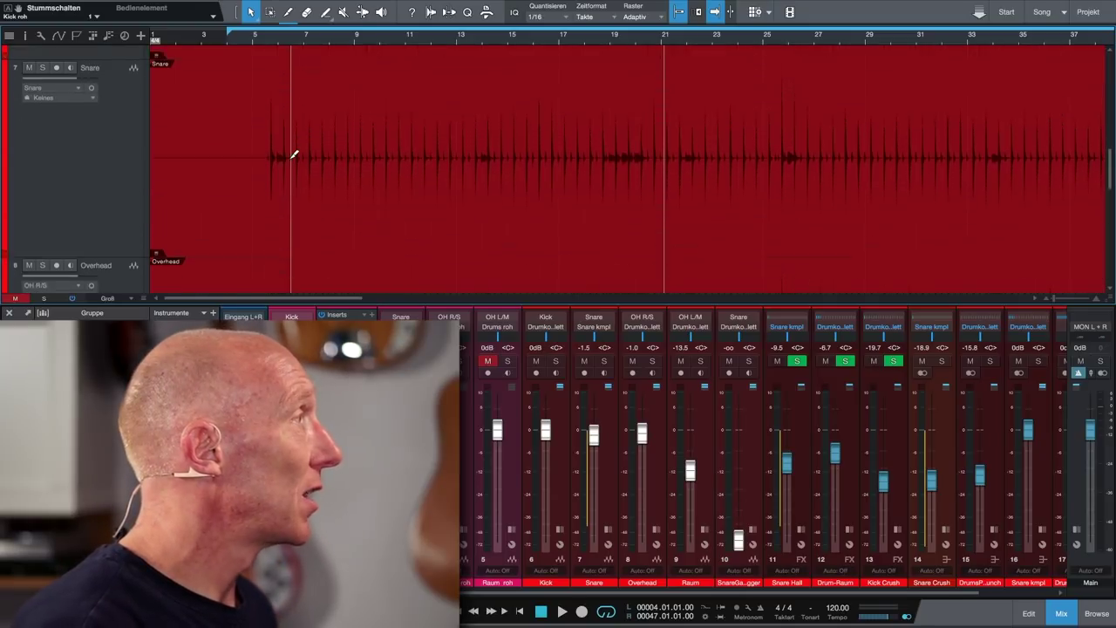
pyautogui.scroll(6, 293, 159)
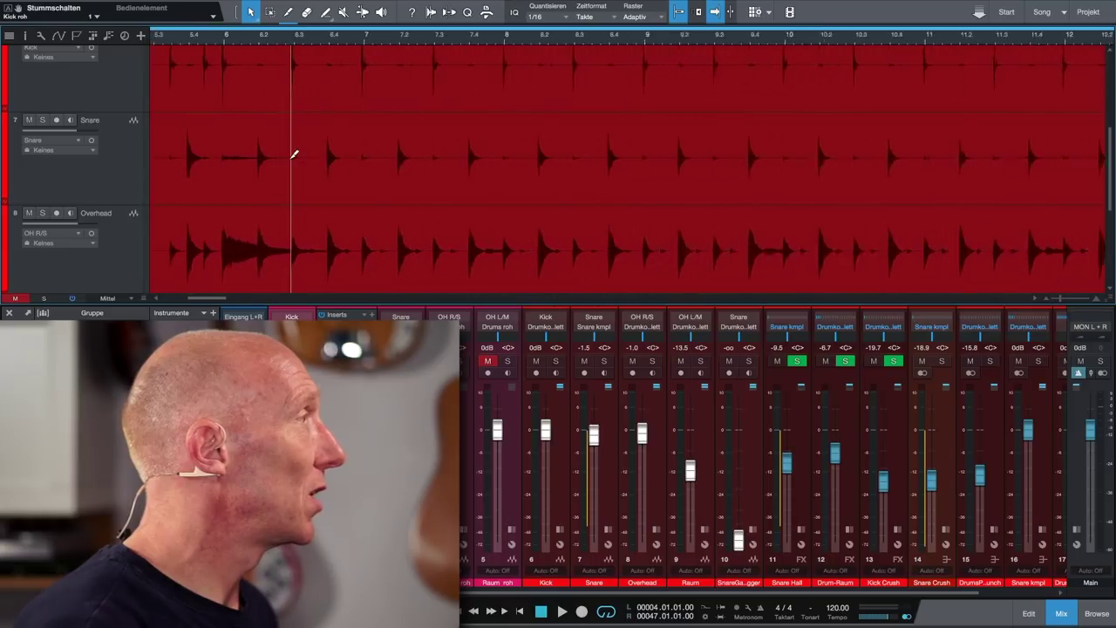
pyautogui.hscroll(-4, 341, 160)
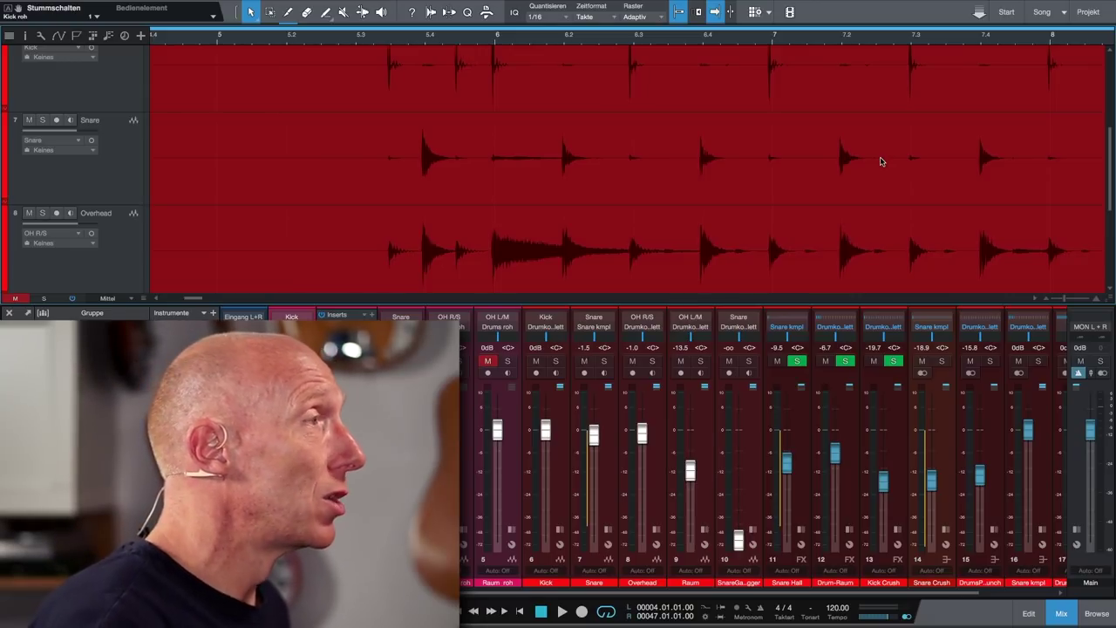
pyautogui.scroll(-3, 711, 169)
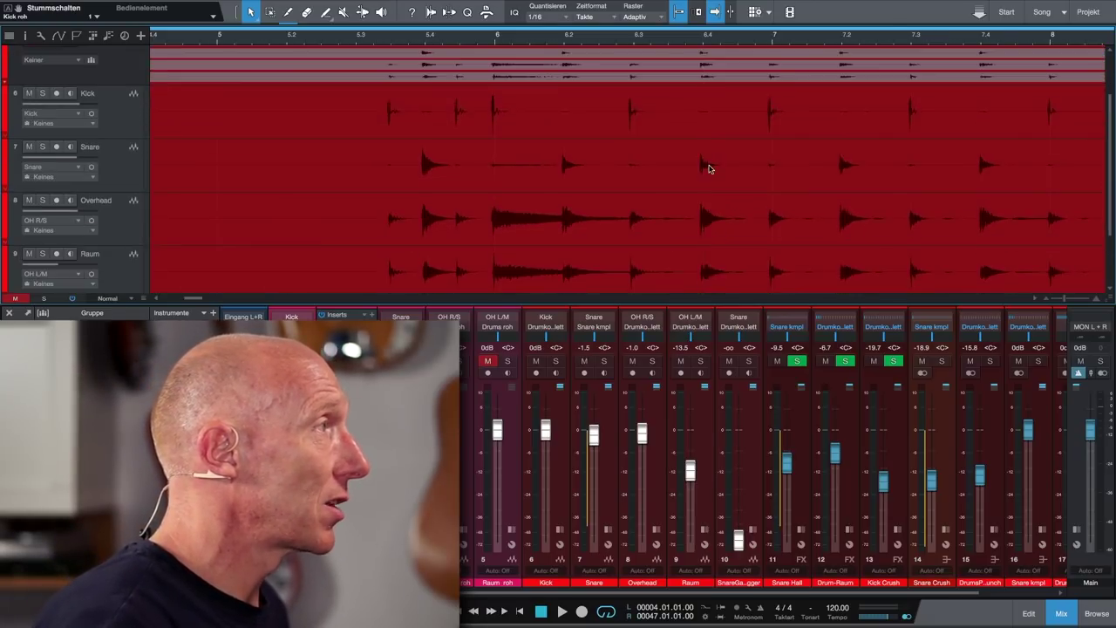
pyautogui.scroll(-3, 234, 231)
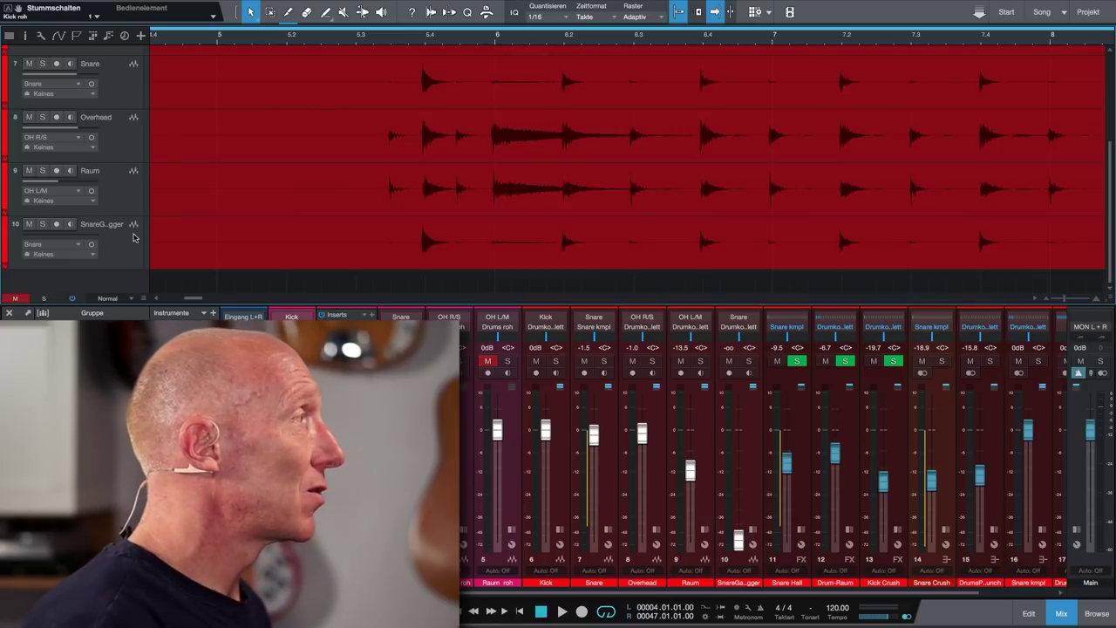
pyautogui.scroll(-8, 204, 230)
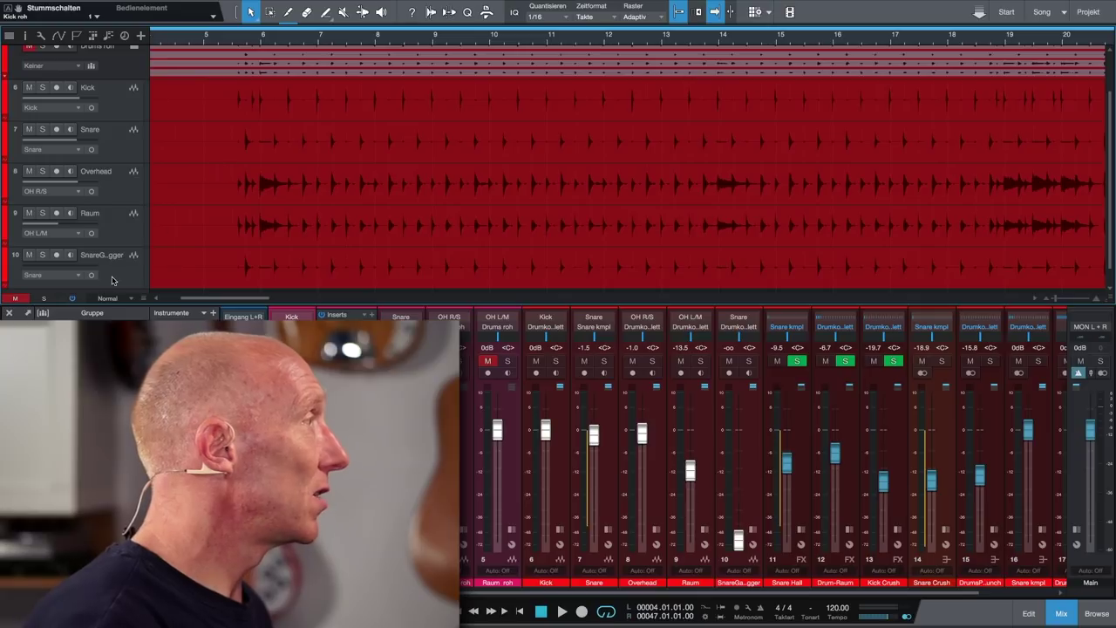
pyautogui.click(111, 280)
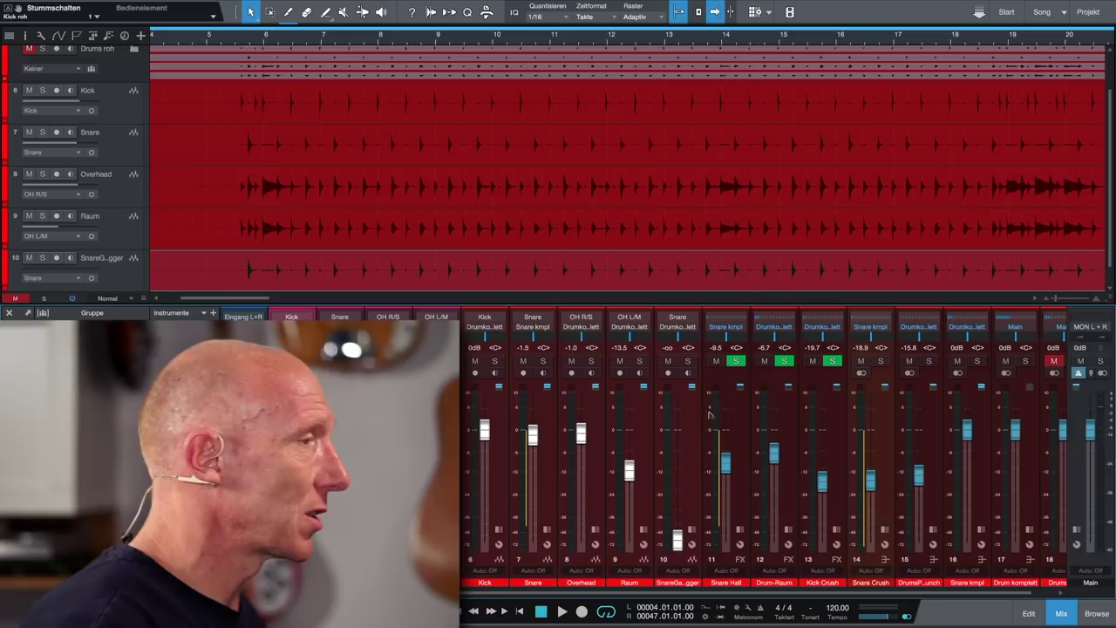
pyautogui.hscroll(2, 783, 416)
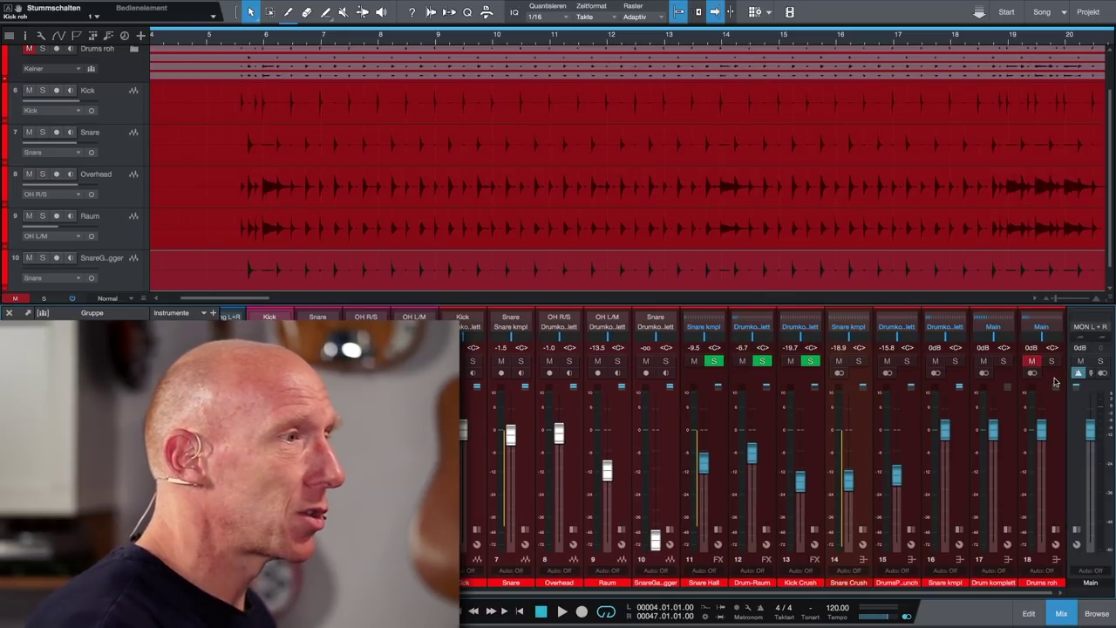
# Mute the PB_TestSong track and compare the processed drums with the raw ones by soloing and unsoloing Drums roh during playback
pyautogui.scroll(1, 172, 163)
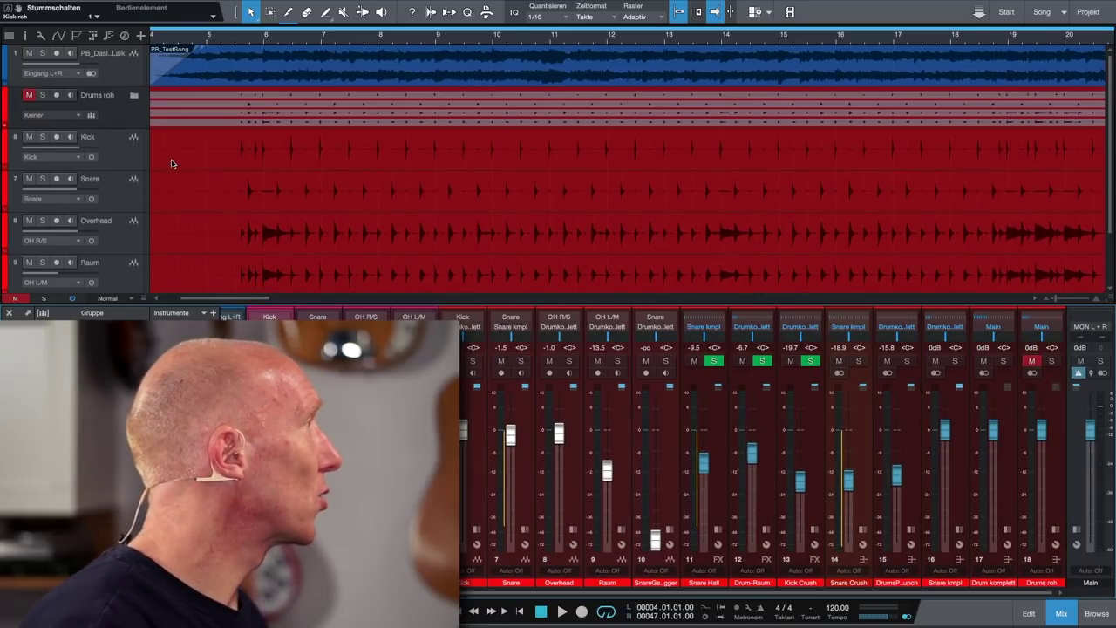
pyautogui.click(31, 55)
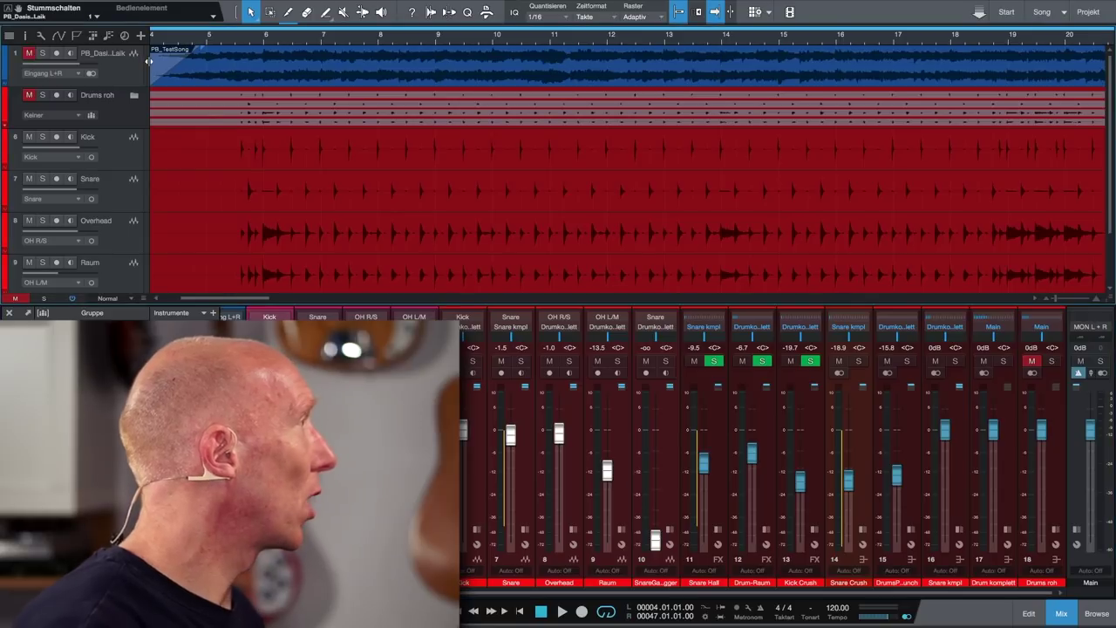
pyautogui.press('space')
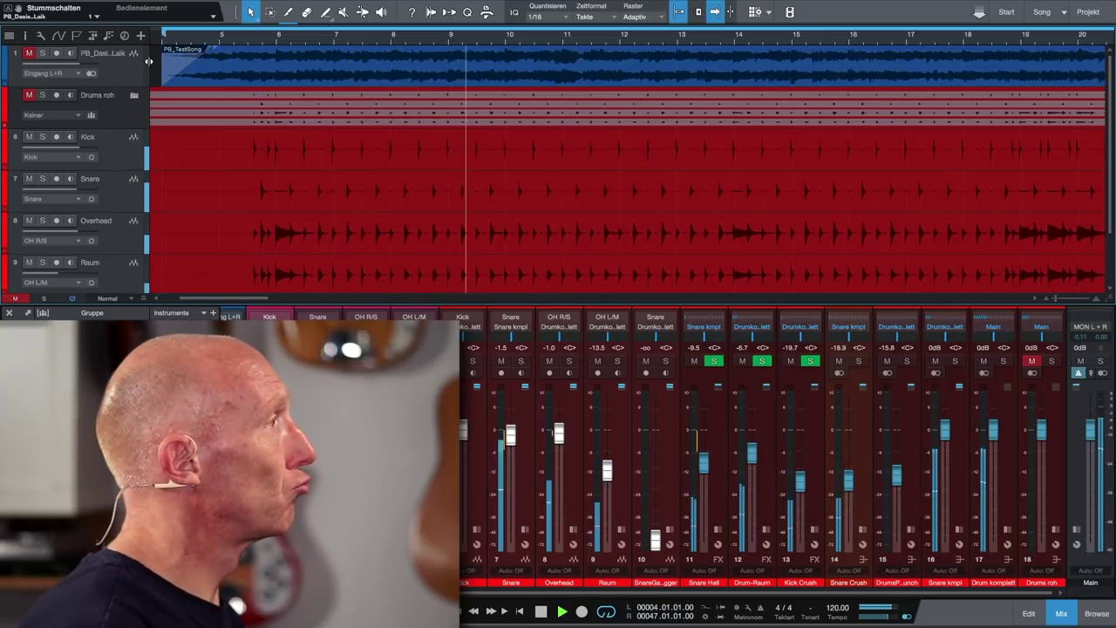
pyautogui.click(42, 96)
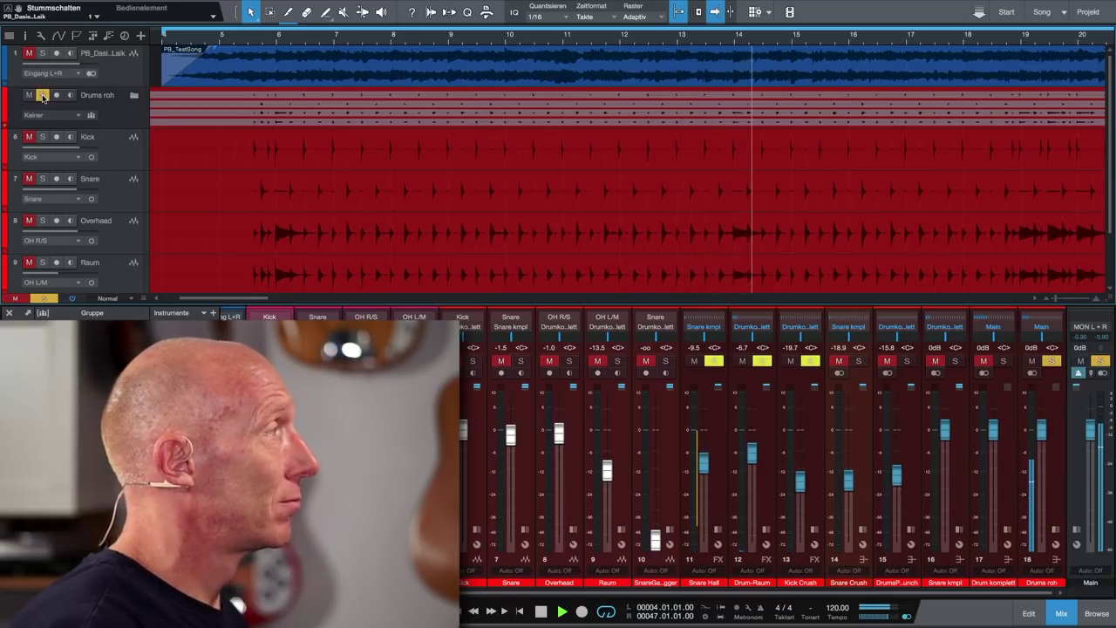
pyautogui.click(41, 97)
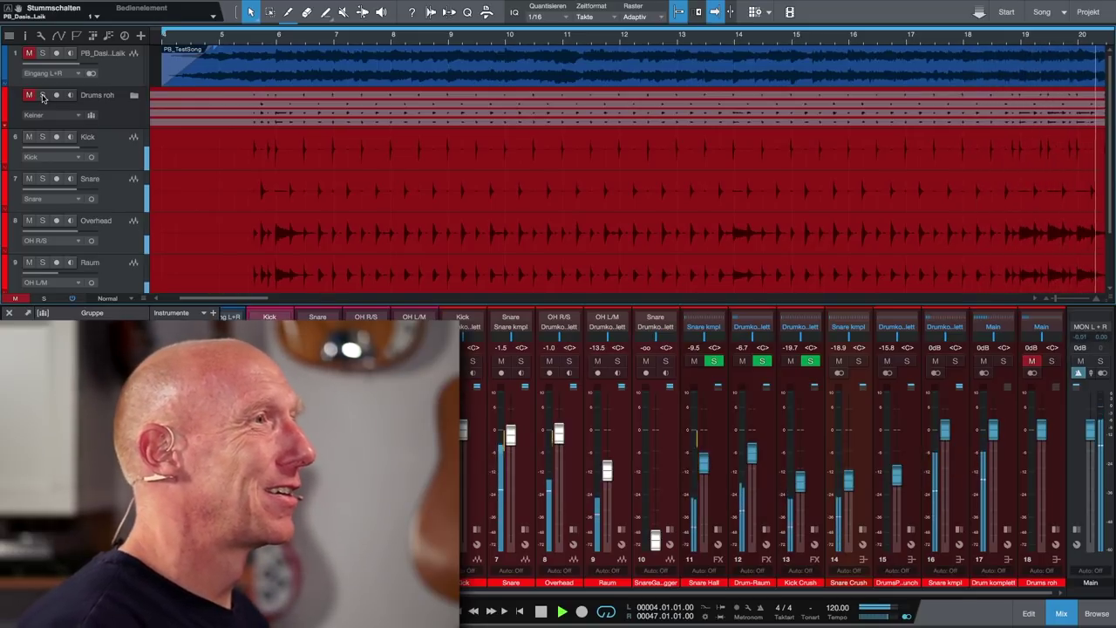
pyautogui.press('space')
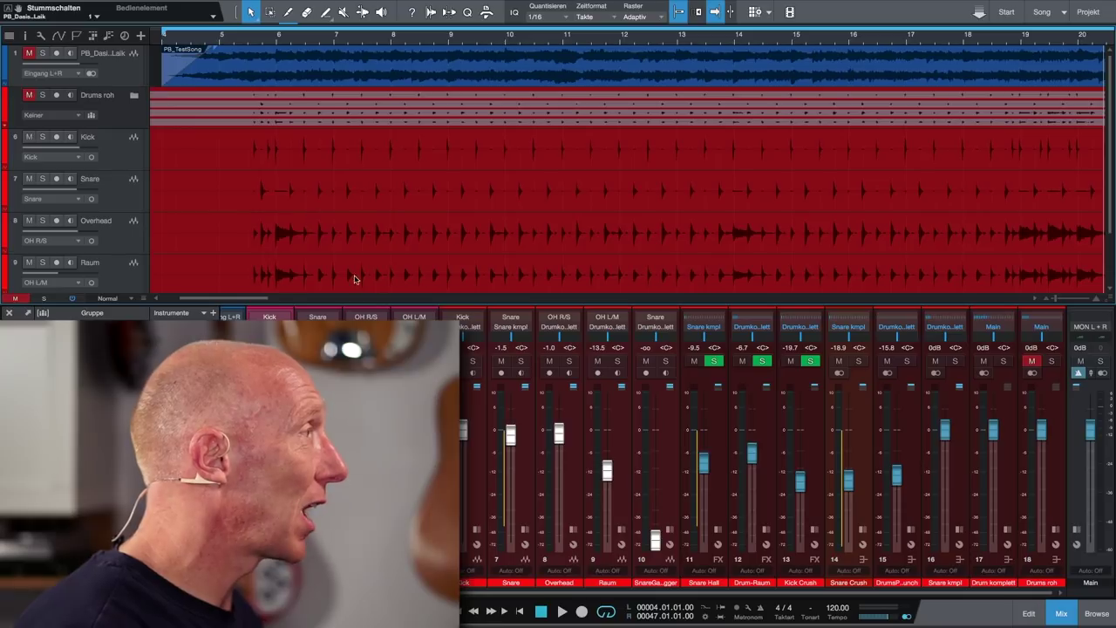
# Examine the inserts and sends of the processed Kick channel, including the curve and band settings of its Pro EQ
pyautogui.scroll(-2, 396, 212)
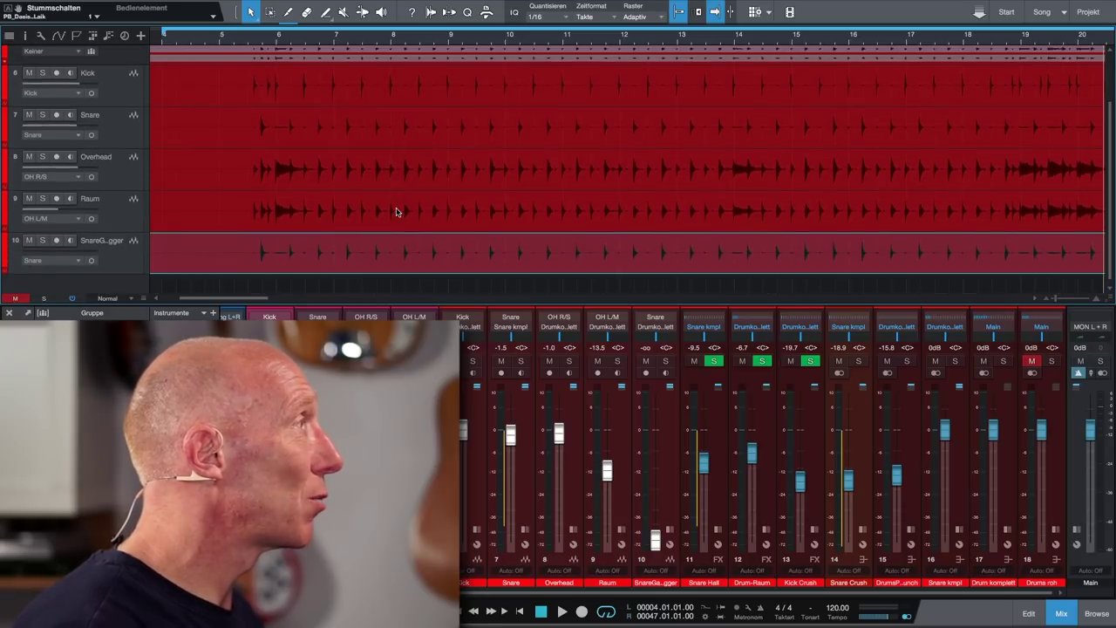
pyautogui.click(475, 459)
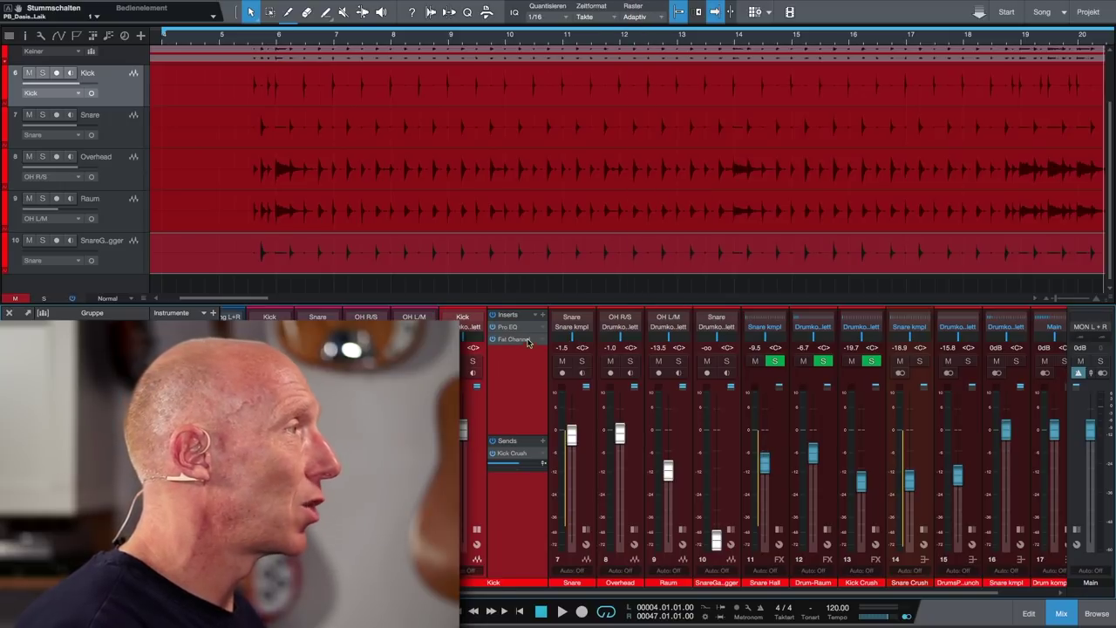
pyautogui.click(522, 328)
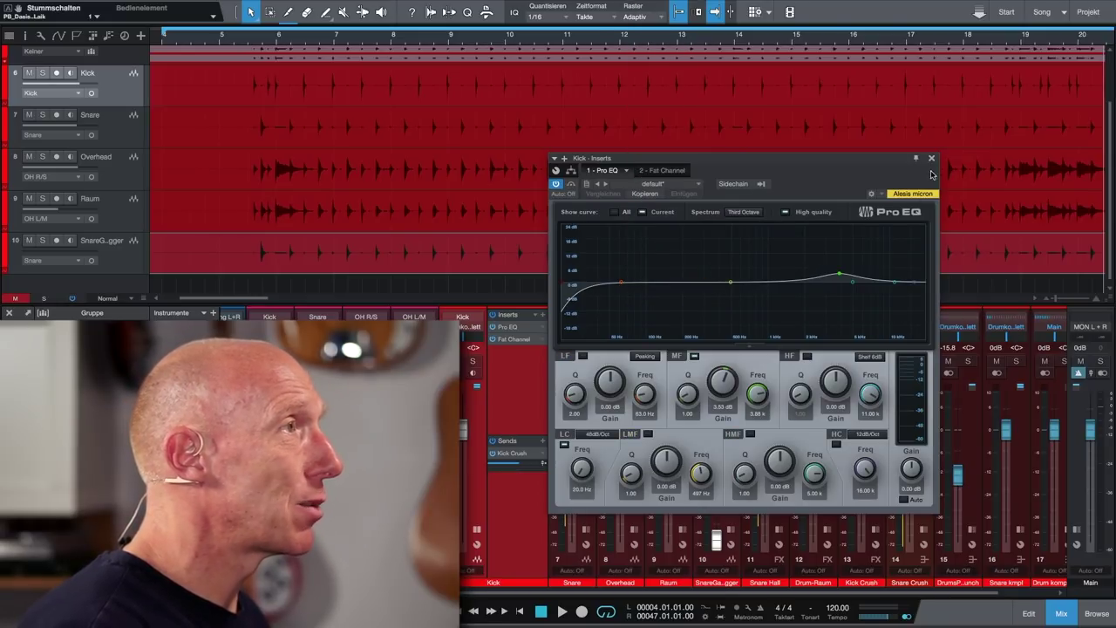
pyautogui.click(932, 159)
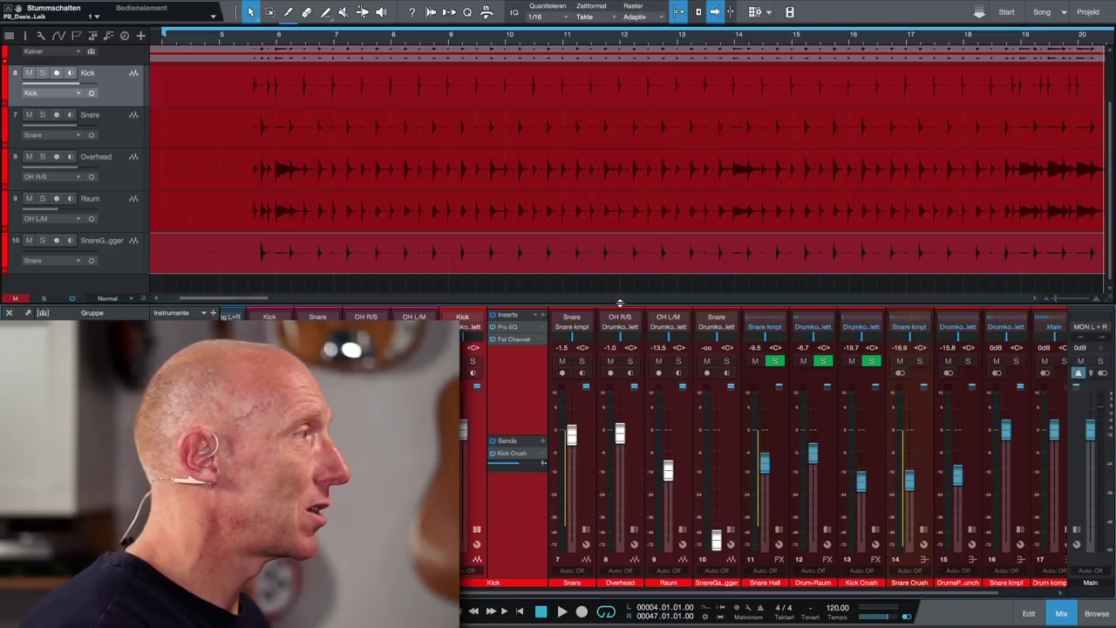
# Examine the Passive EQ, attenuation selector and Tube Comp settings in the Kick channel's Fat Channel, and collapse the channel
pyautogui.click(516, 339)
pyautogui.moveTo(1080, 334); pyautogui.dragTo(682, 100)
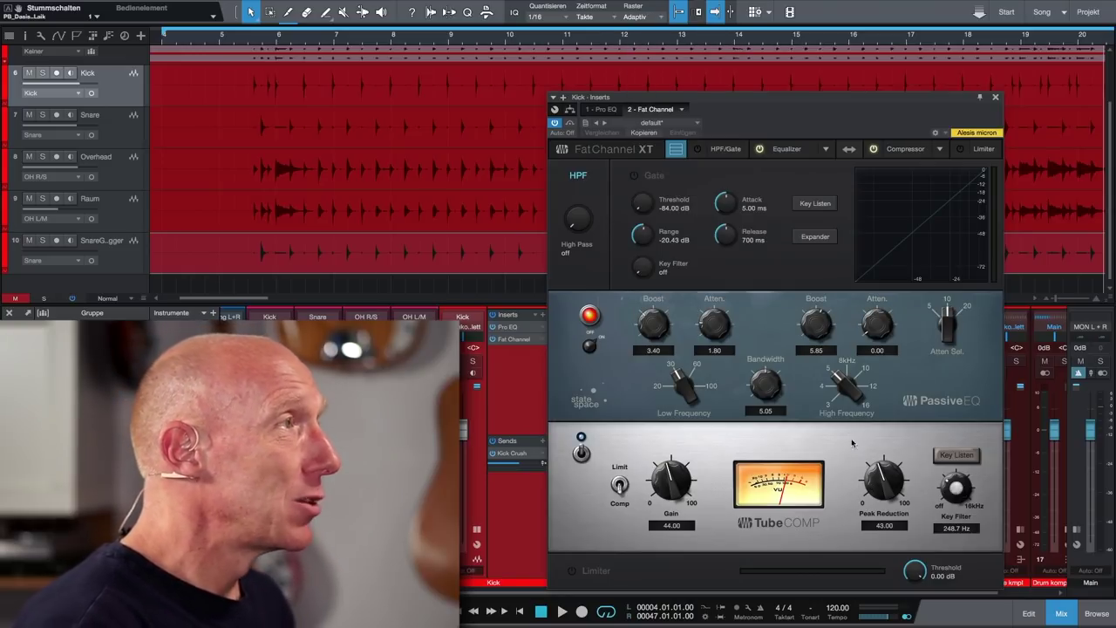
pyautogui.click(948, 324)
pyautogui.click(997, 97)
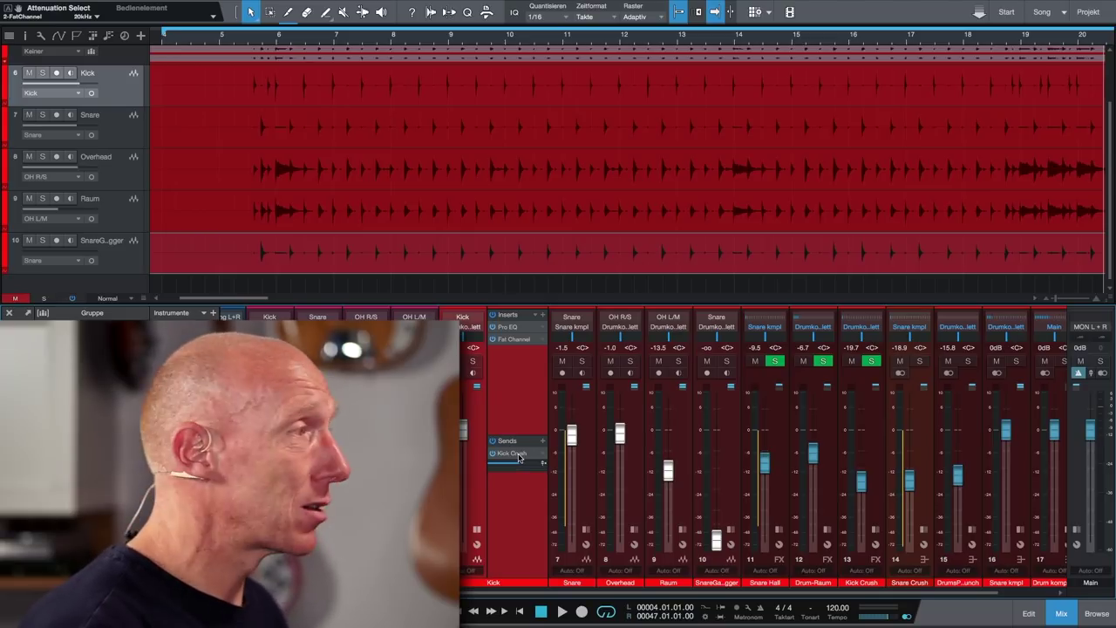
pyautogui.click(477, 451)
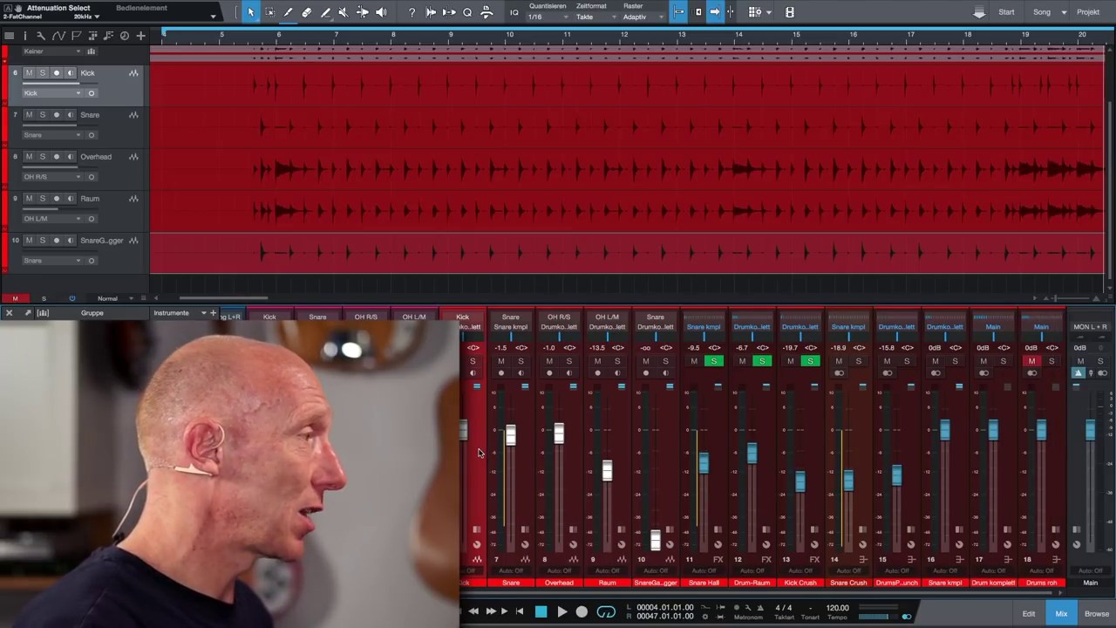
# Show the processed Snare channel's inserts and sends, and play the Snare in solo from about bar 7.5
pyautogui.click(526, 459)
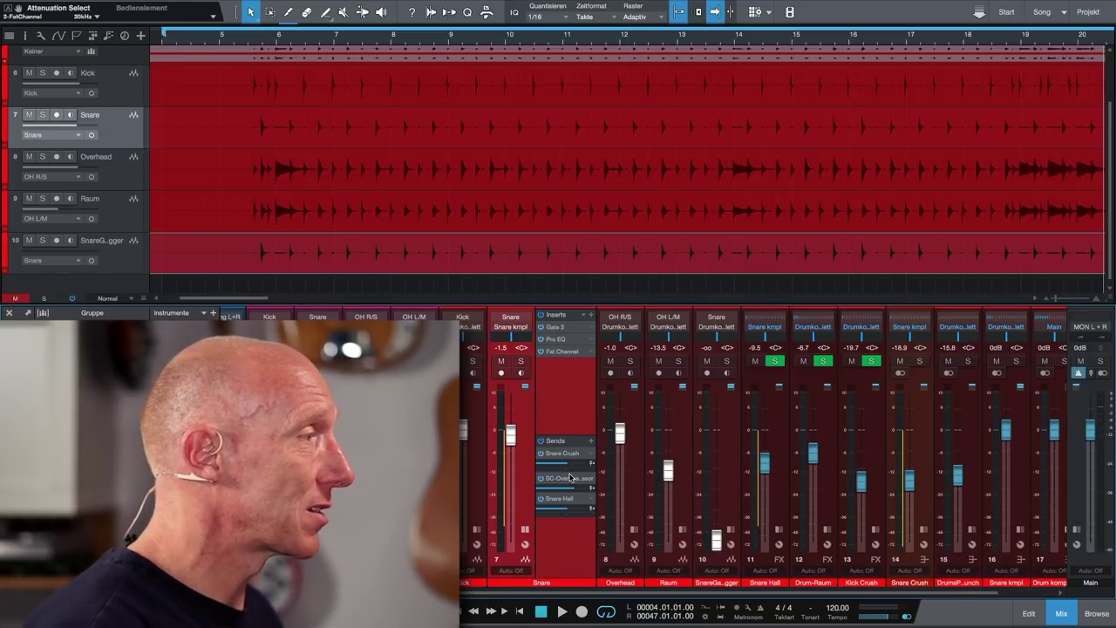
pyautogui.moveTo(573, 470)
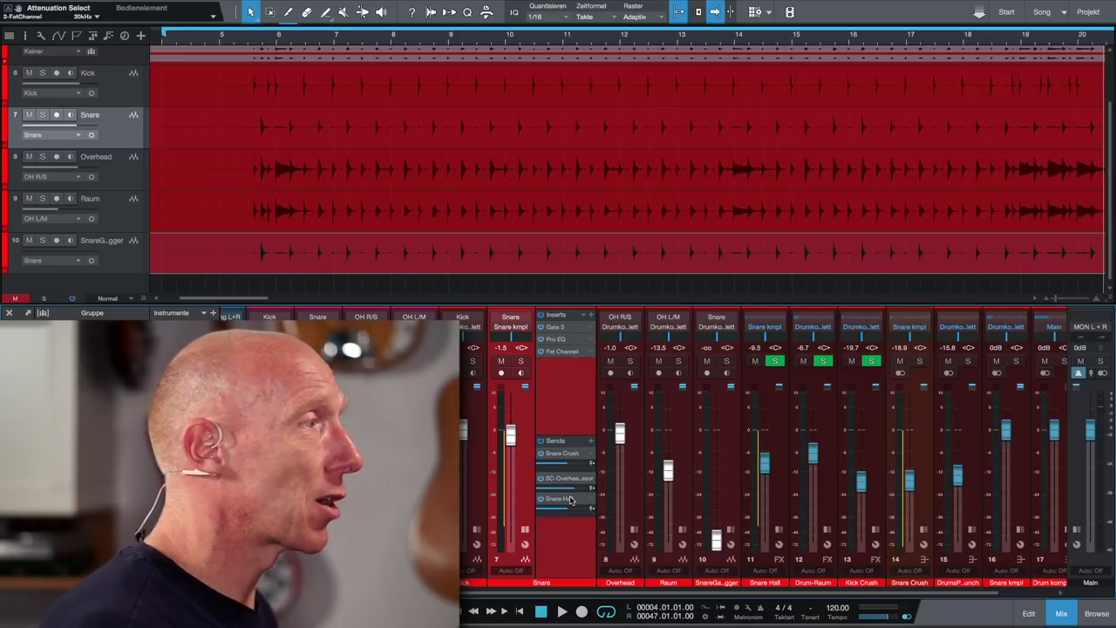
pyautogui.click(521, 361)
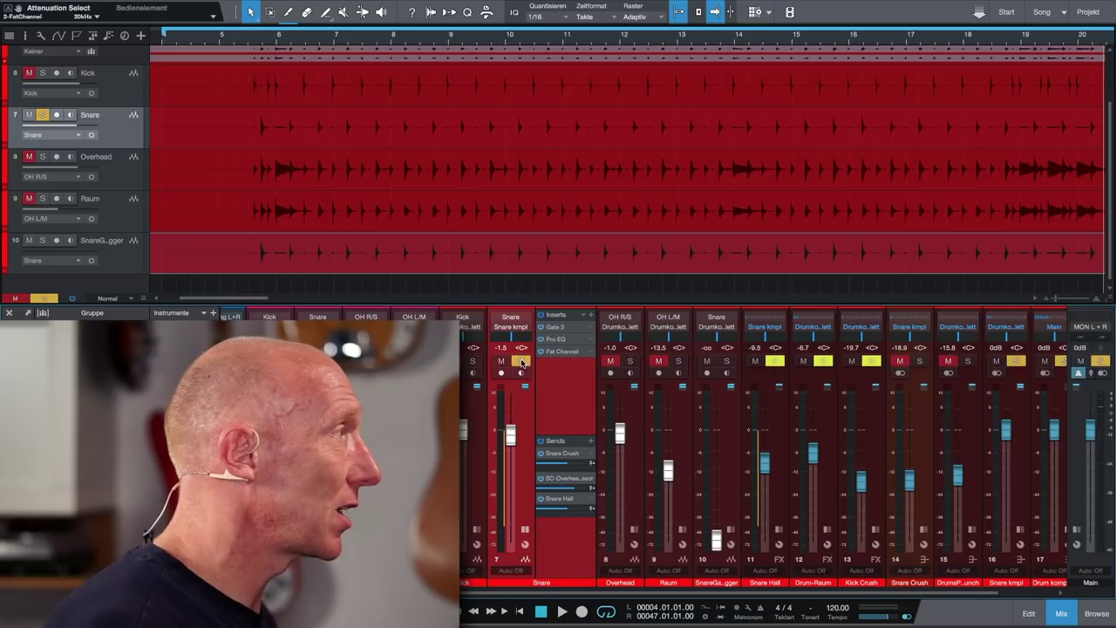
pyautogui.click(370, 38)
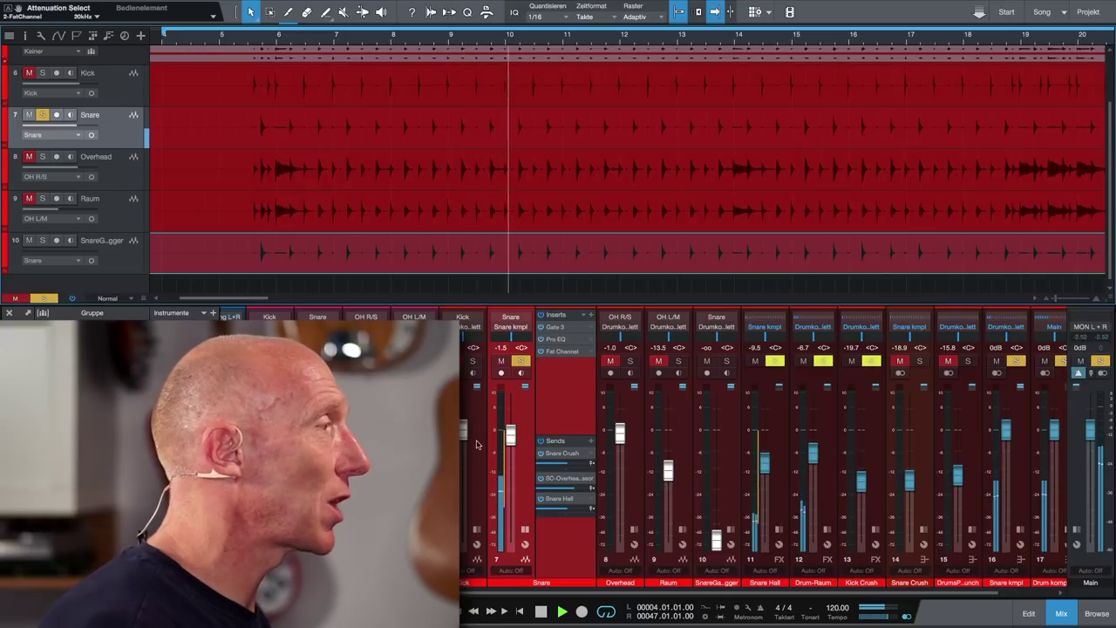
# Compare the processed Kick with Kick roh by soloing each in turn during playback, and stop on the processed Kick
pyautogui.click(476, 362)
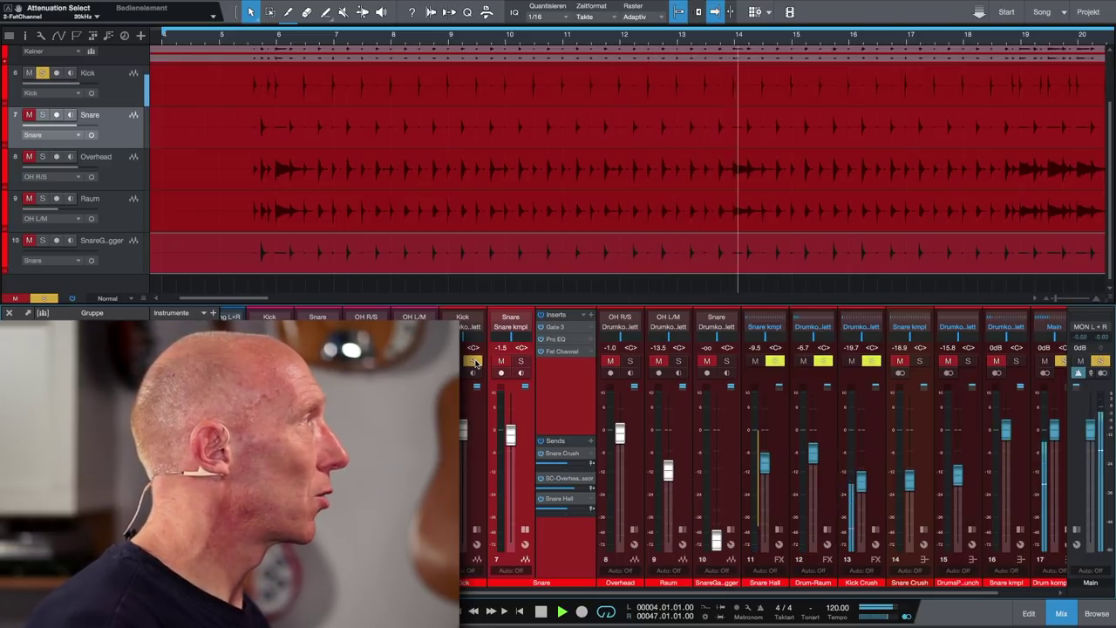
pyautogui.scroll(3, 148, 131)
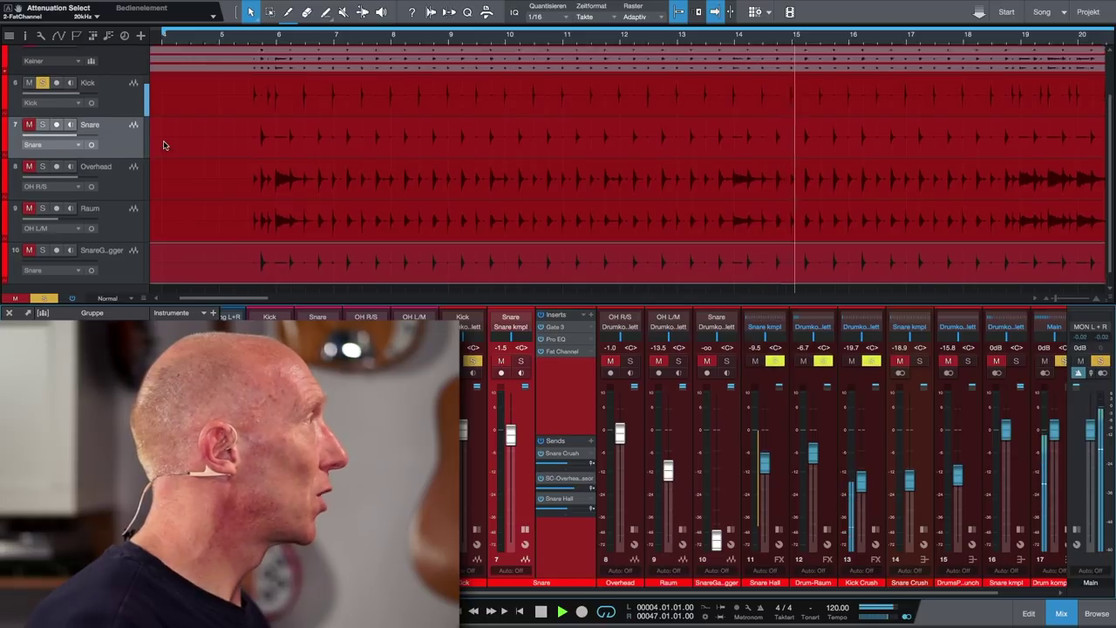
pyautogui.click(134, 95)
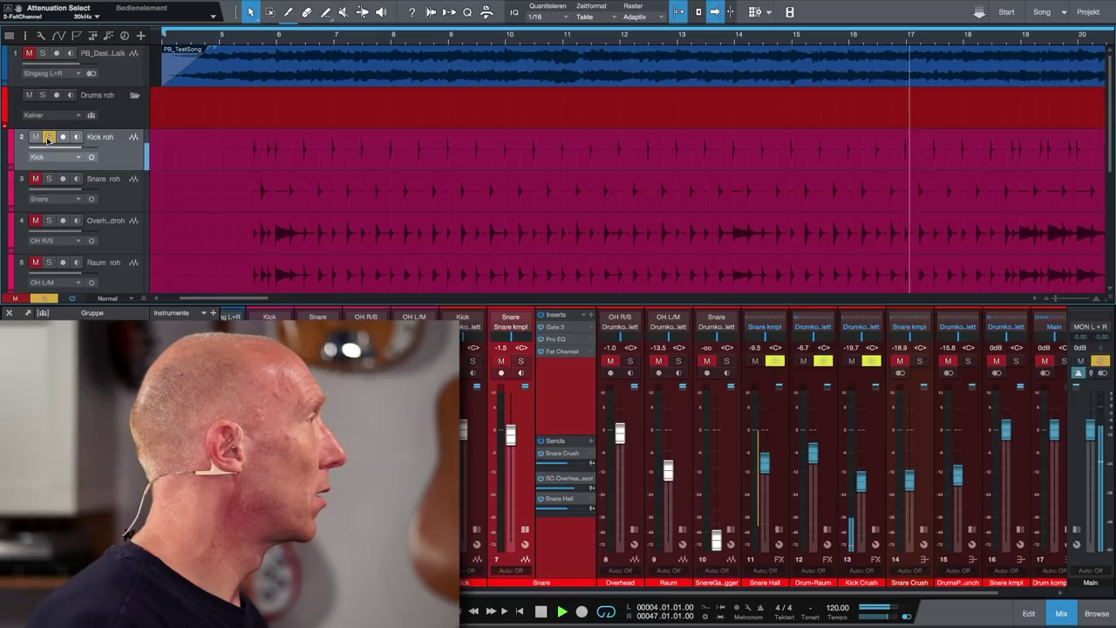
pyautogui.scroll(-5, 68, 140)
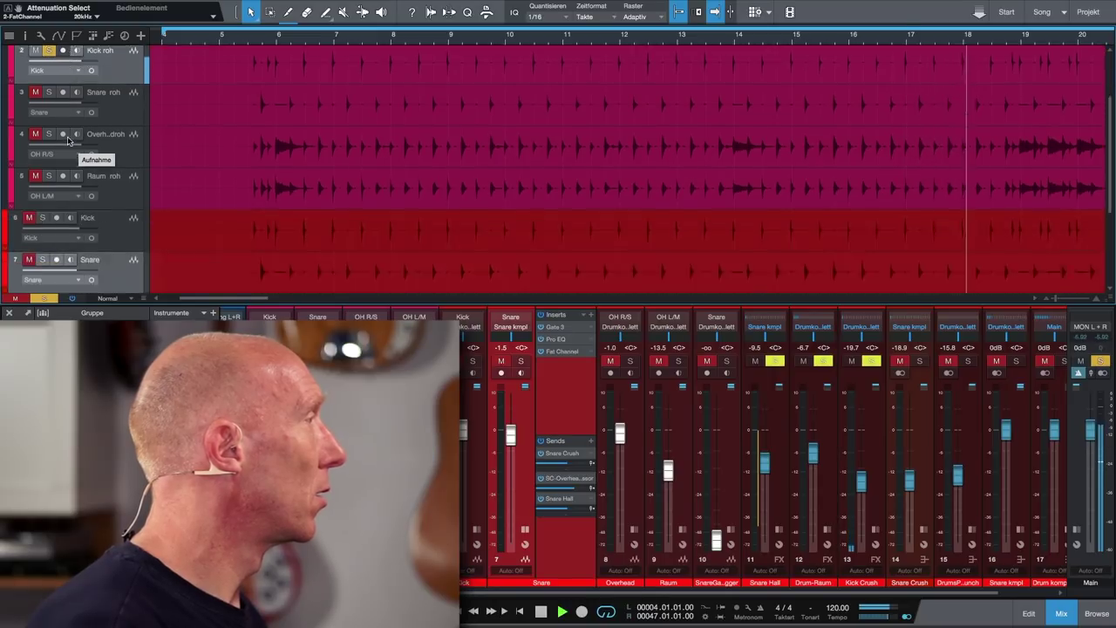
pyautogui.click(42, 106)
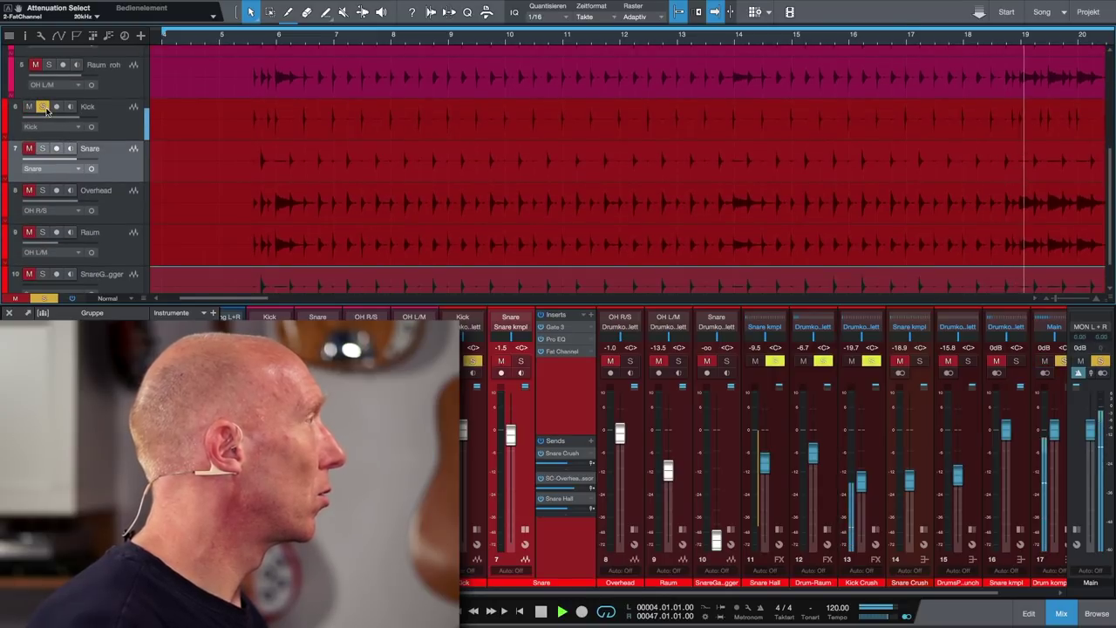
pyautogui.press('space')
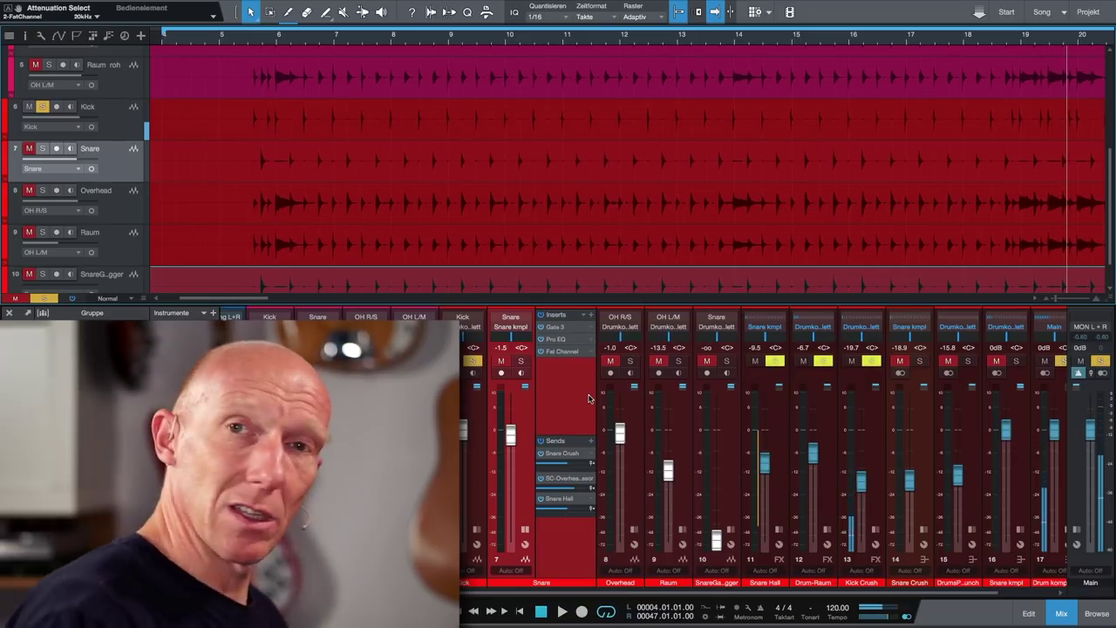
# Collapse the Snare channel and examine the Overhead channel's inserts and its Pro EQ curve
pyautogui.click(526, 417)
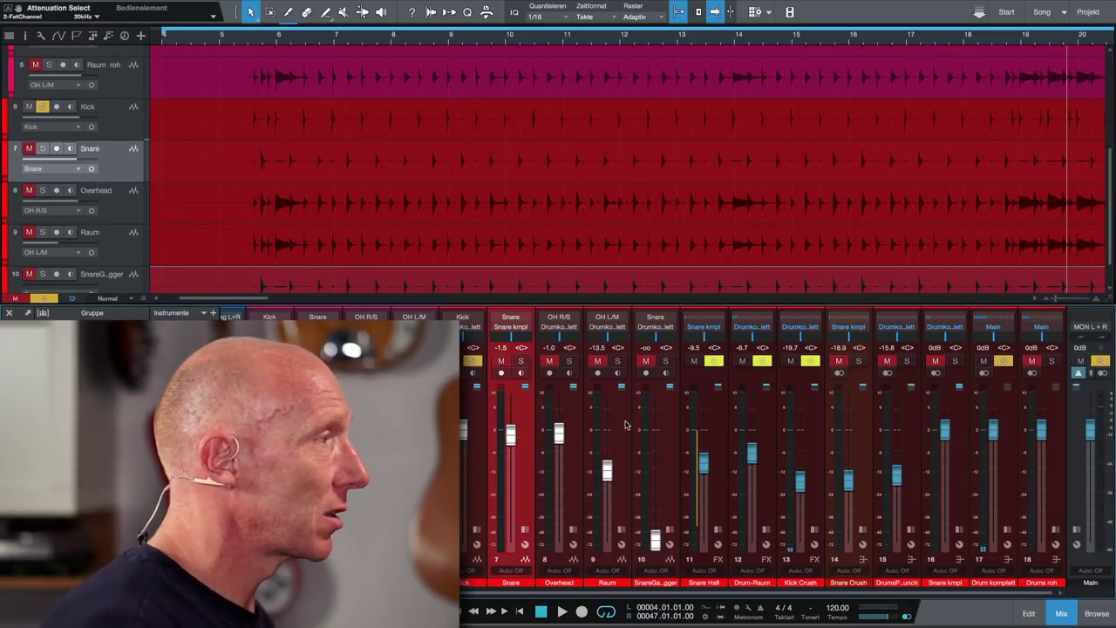
pyautogui.click(579, 434)
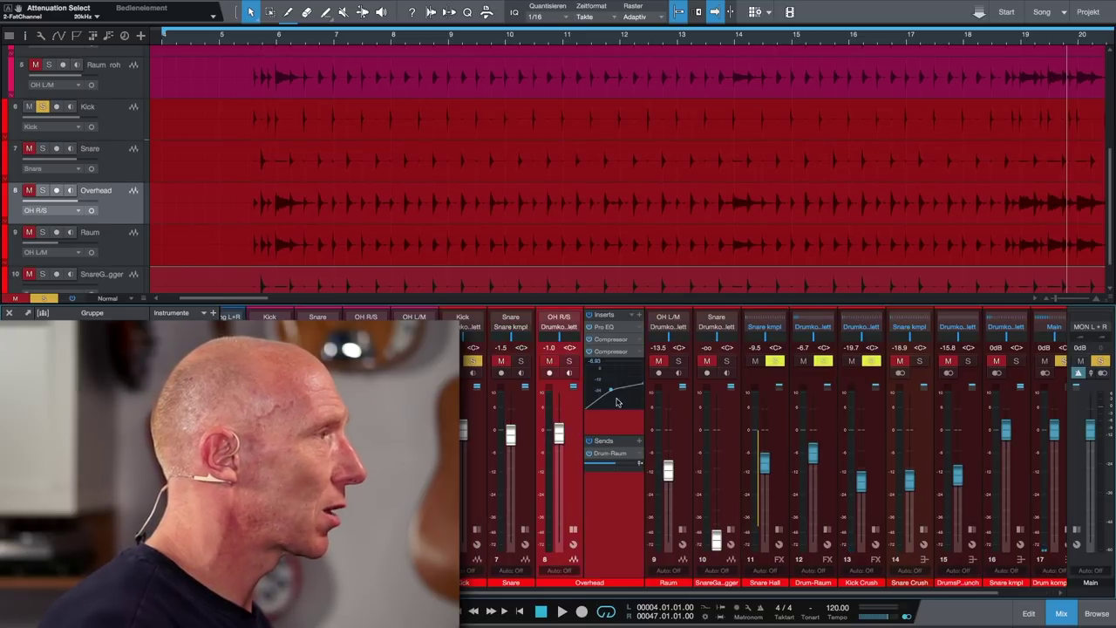
pyautogui.click(612, 328)
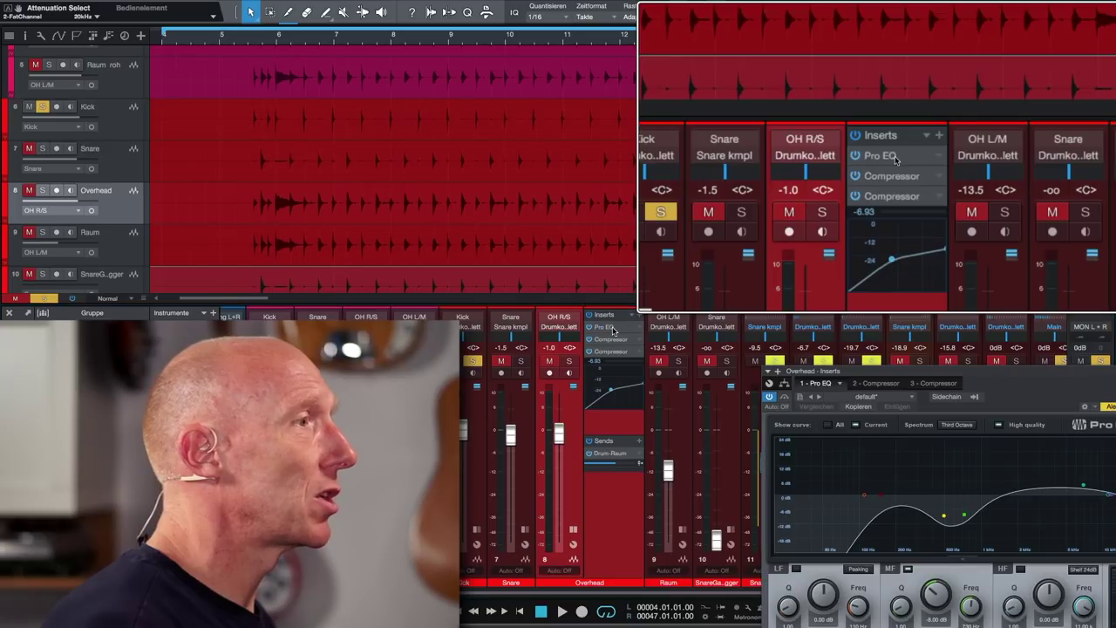
pyautogui.moveTo(1013, 379); pyautogui.dragTo(780, 110)
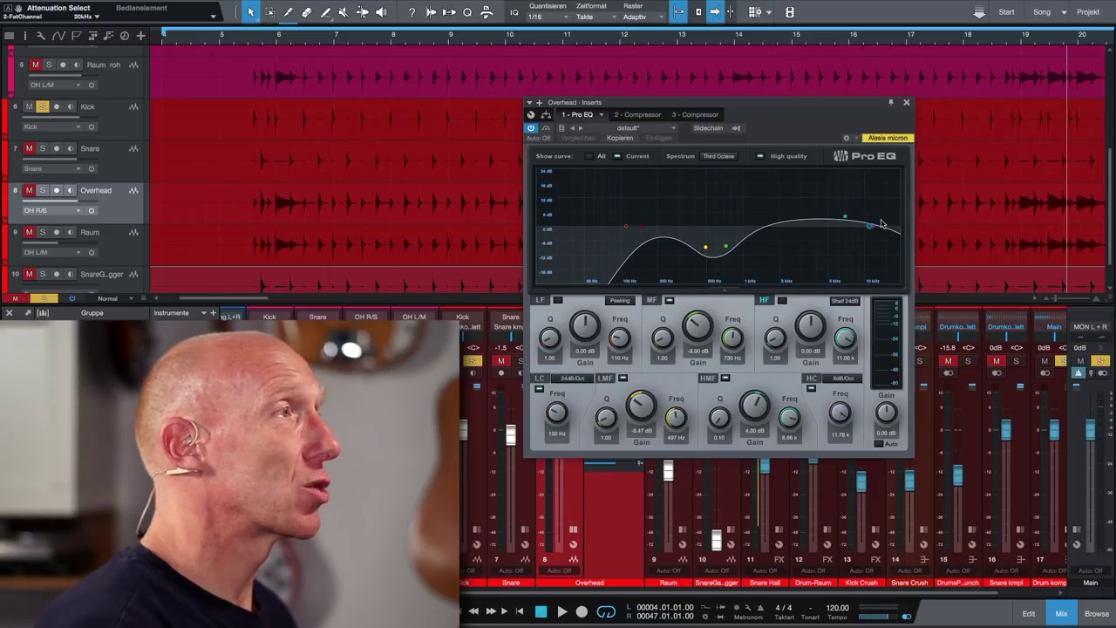
pyautogui.click(906, 103)
# Play the Overhead in solo from about bar 7.5, switch on its Pro EQ for comparison, and review its Drum-Raum send
pyautogui.click(569, 363)
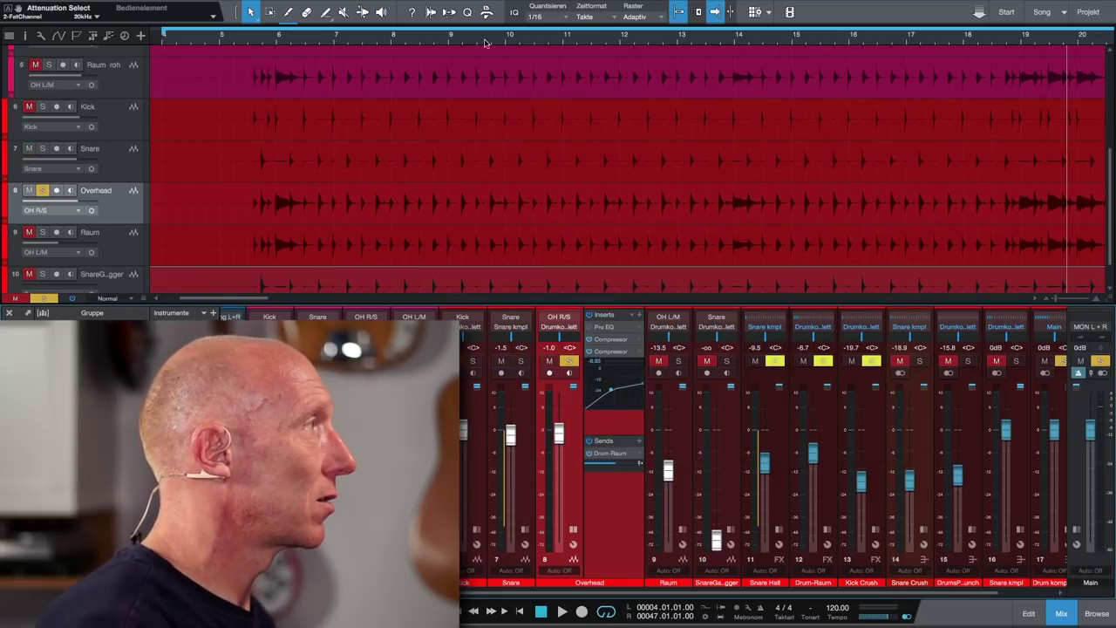
pyautogui.click(362, 37)
pyautogui.press('space')
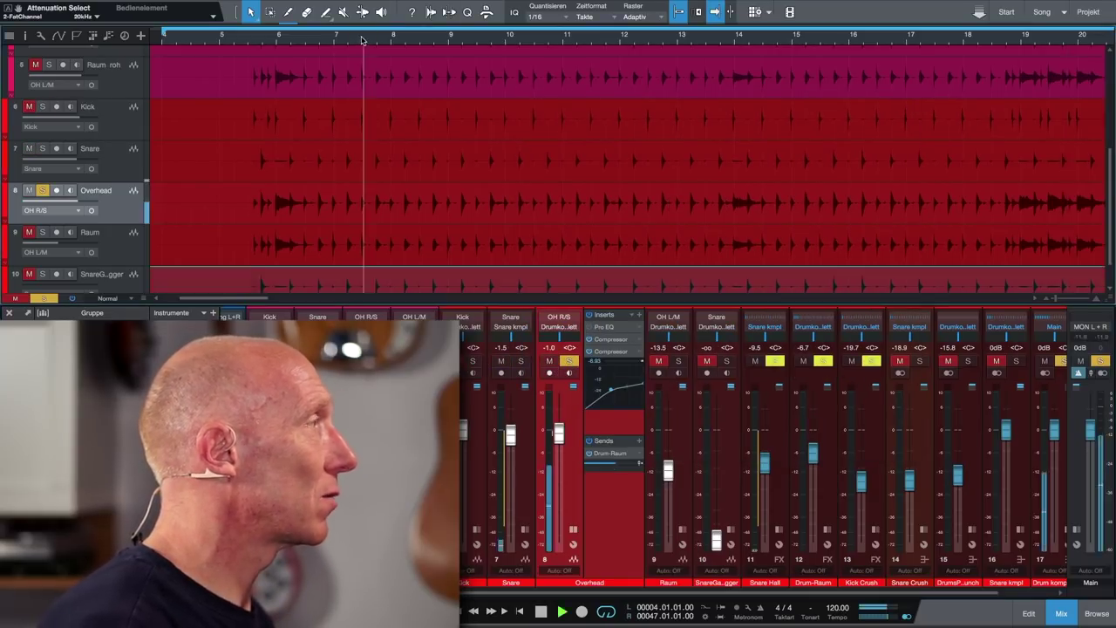
pyautogui.click(590, 327)
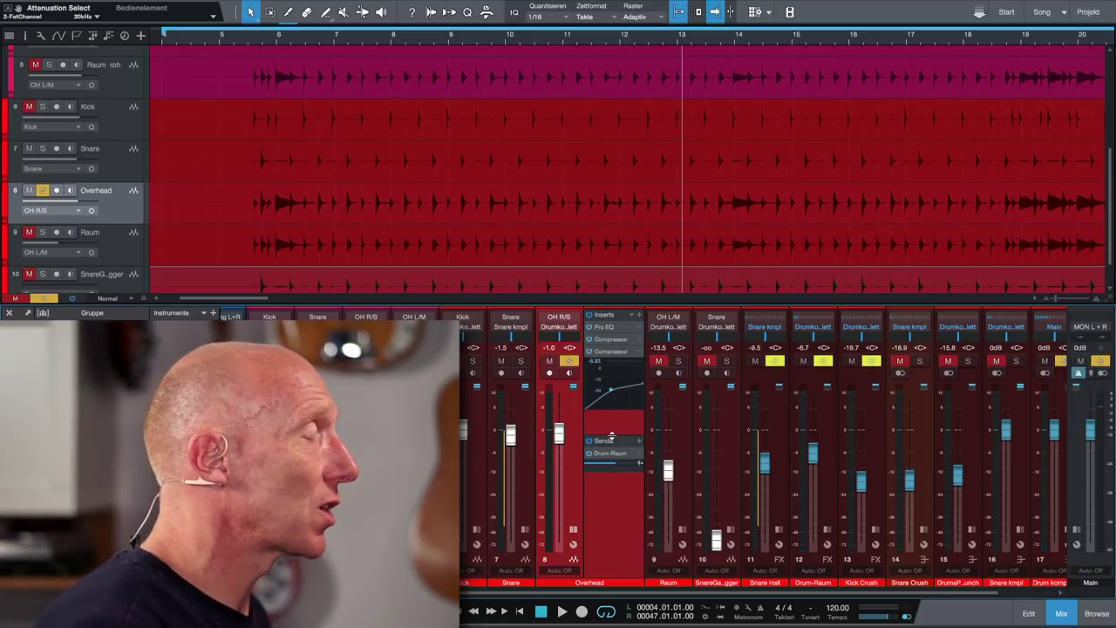
pyautogui.moveTo(614, 465)
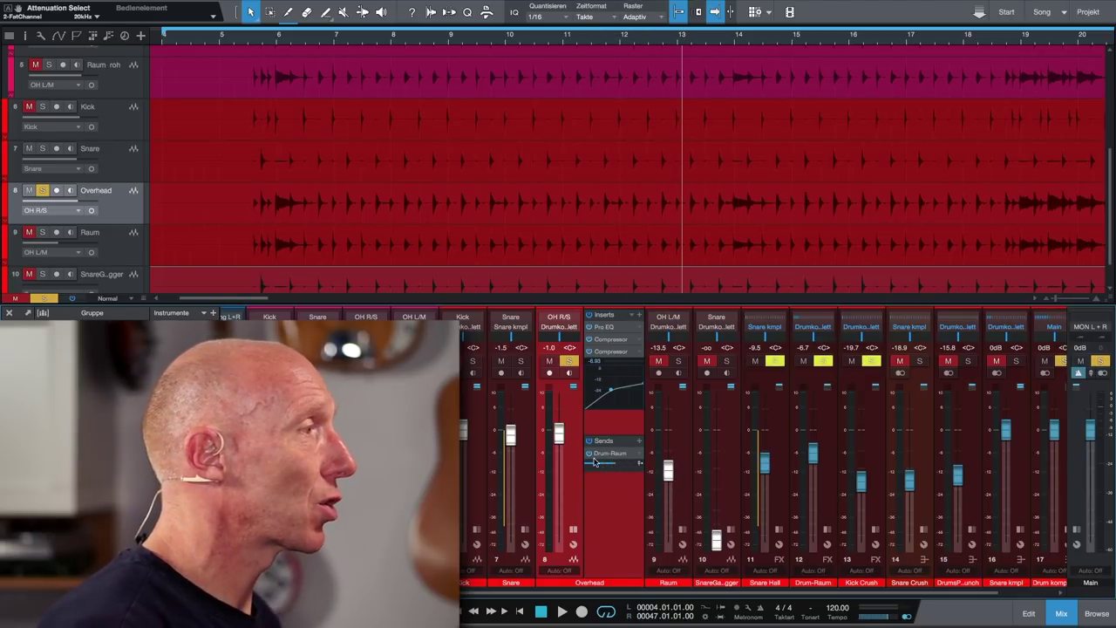
pyautogui.click(578, 462)
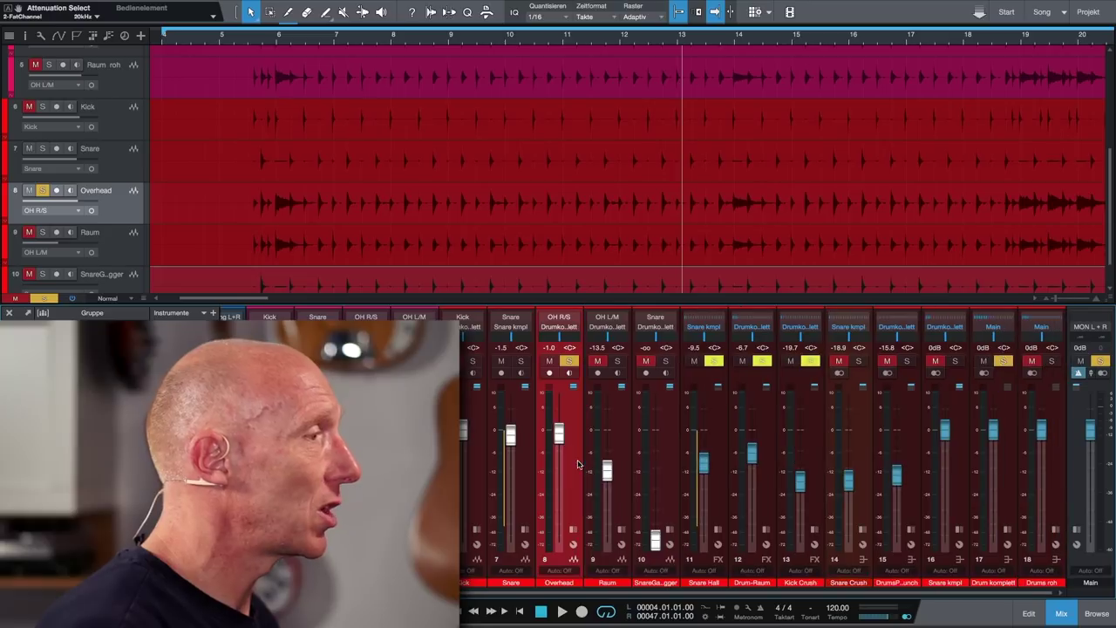
# Examine the processed Raum channel's Pro EQ curve and its Drum-Raum send, and collapse the channel
pyautogui.click(625, 467)
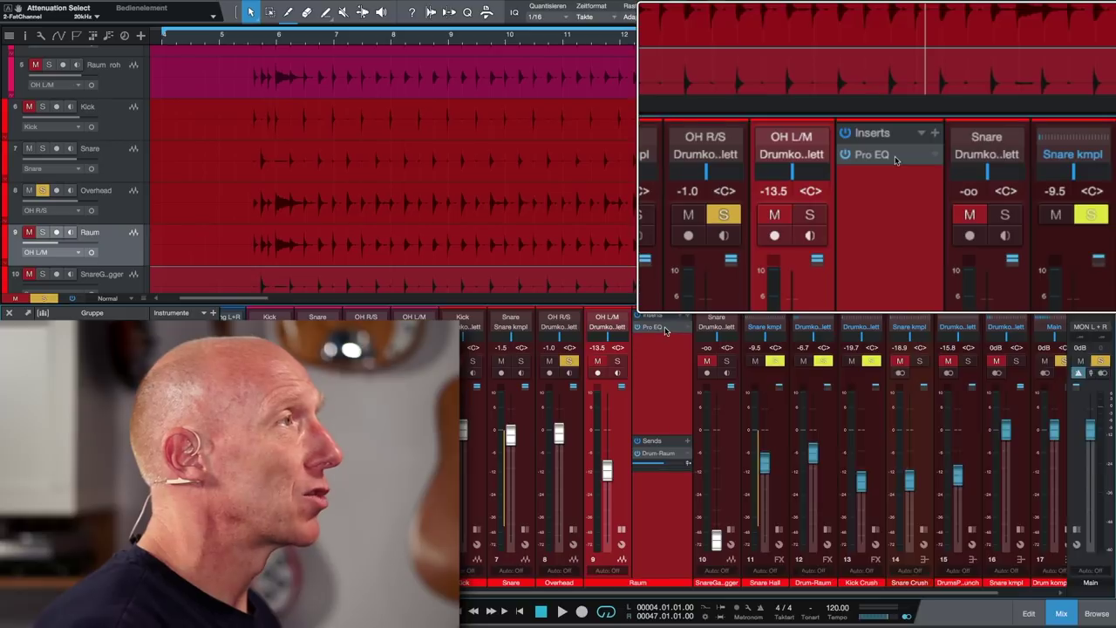
pyautogui.click(663, 328)
pyautogui.moveTo(1029, 382); pyautogui.dragTo(847, 165)
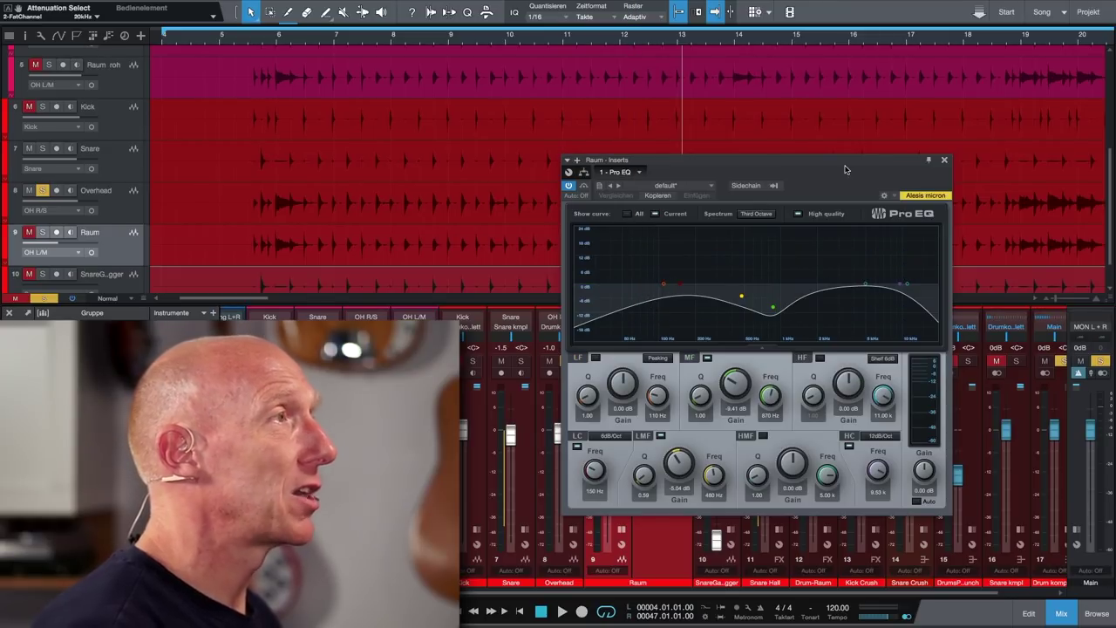
pyautogui.click(945, 162)
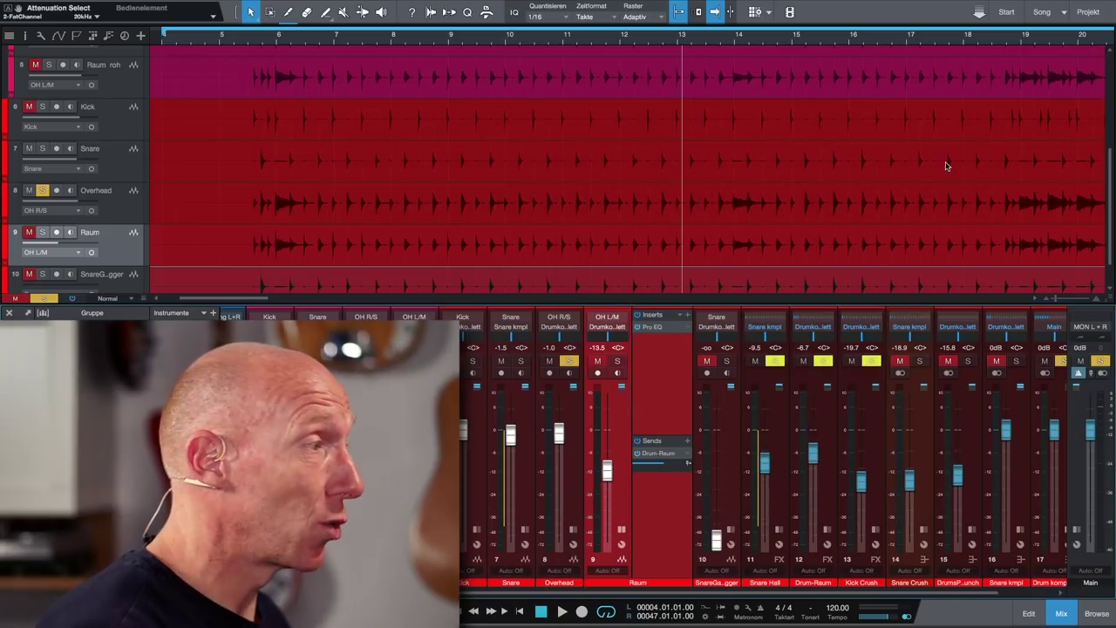
pyautogui.click(627, 460)
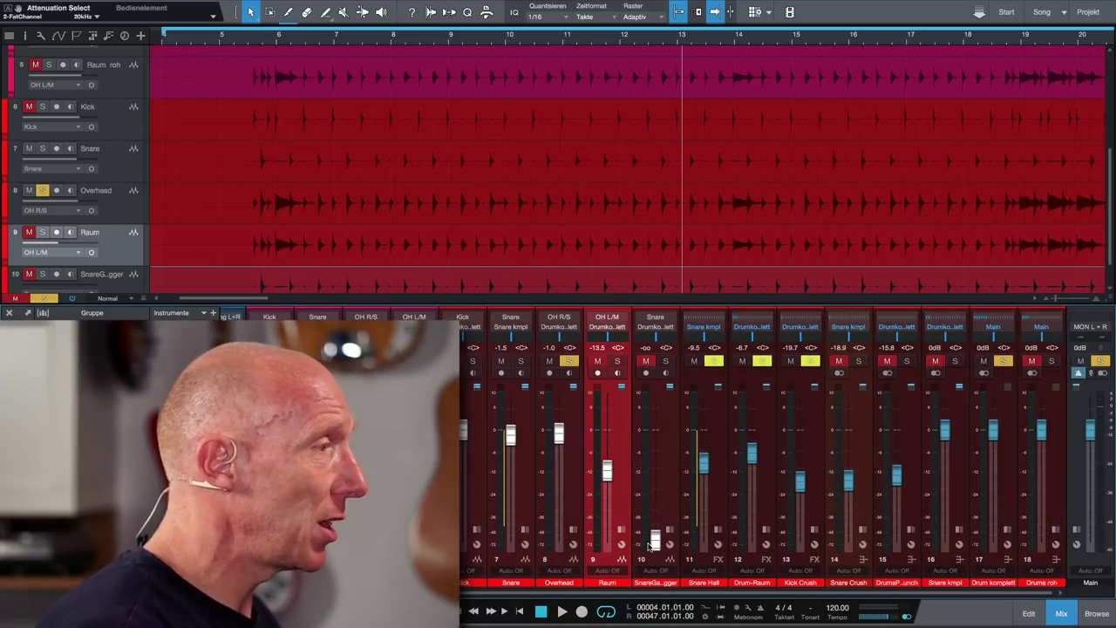
# Review the snare trigger and Snare channels, and play from about bar 8 with Overhead soloed and with Snare soloed
pyautogui.click(671, 504)
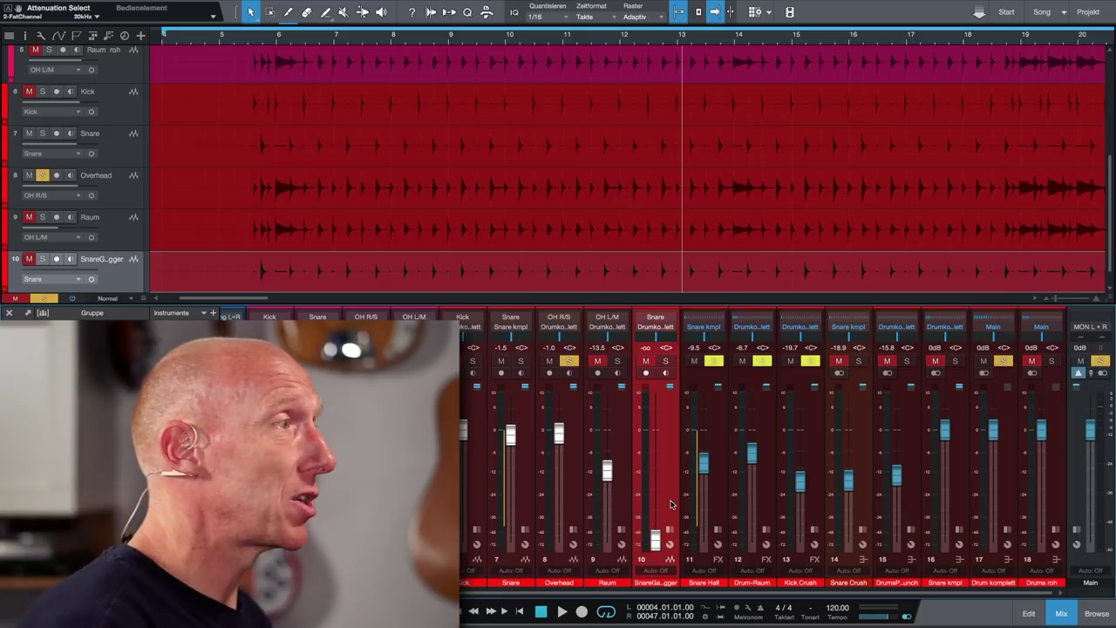
pyautogui.click(528, 473)
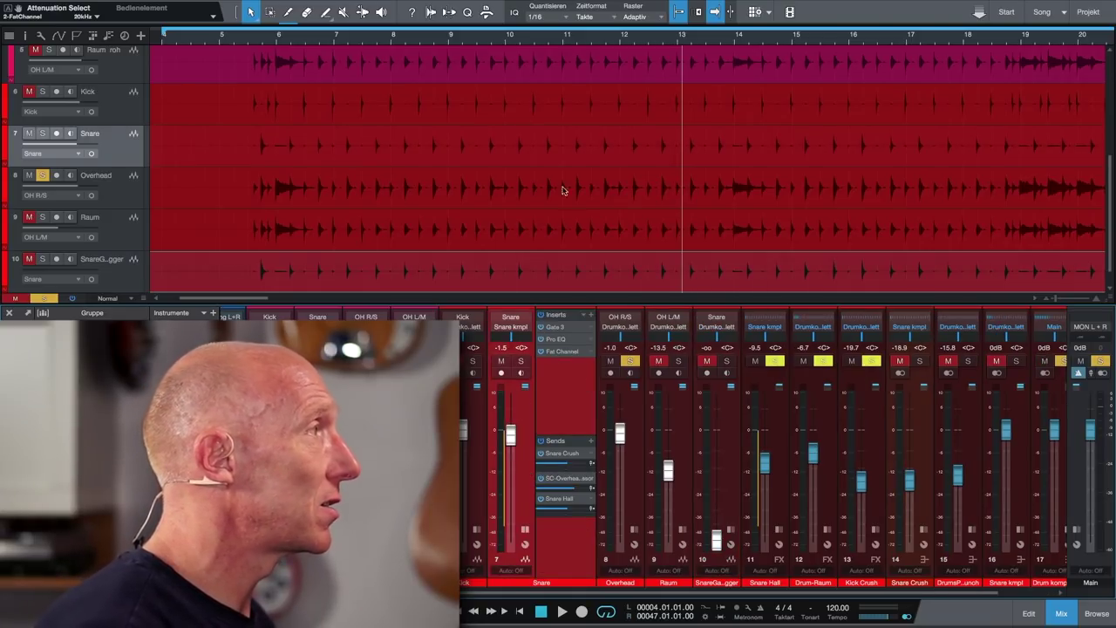
pyautogui.click(388, 38)
pyautogui.press('space')
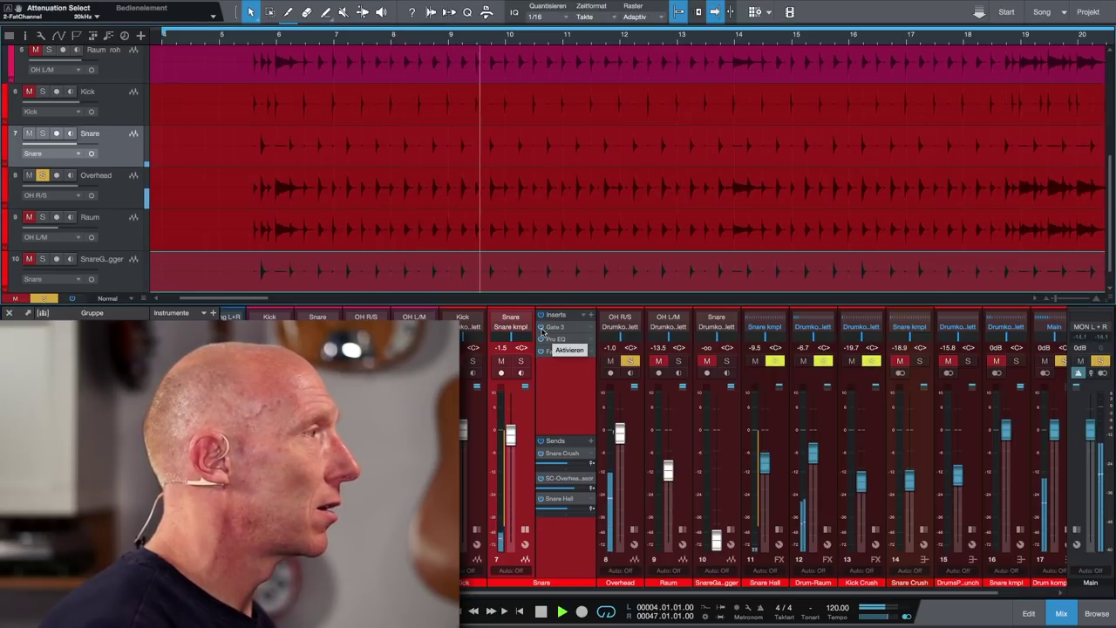
pyautogui.click(522, 361)
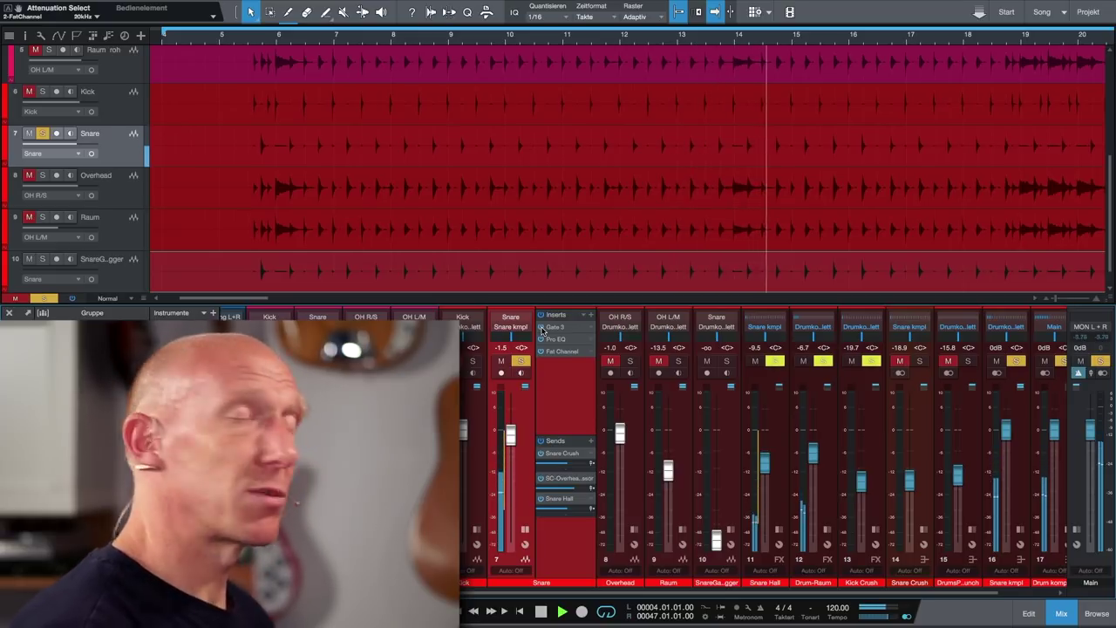
pyautogui.click(531, 436)
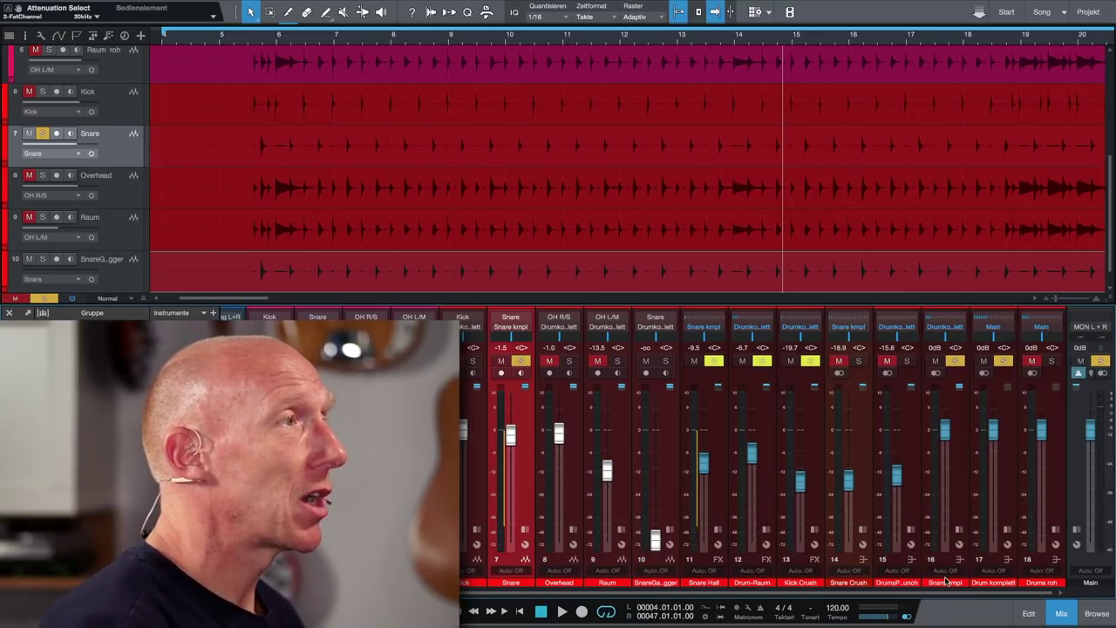
# Expand the Snare kmpl bus and review its Limiter insert and Drum-Raum send
pyautogui.click(958, 487)
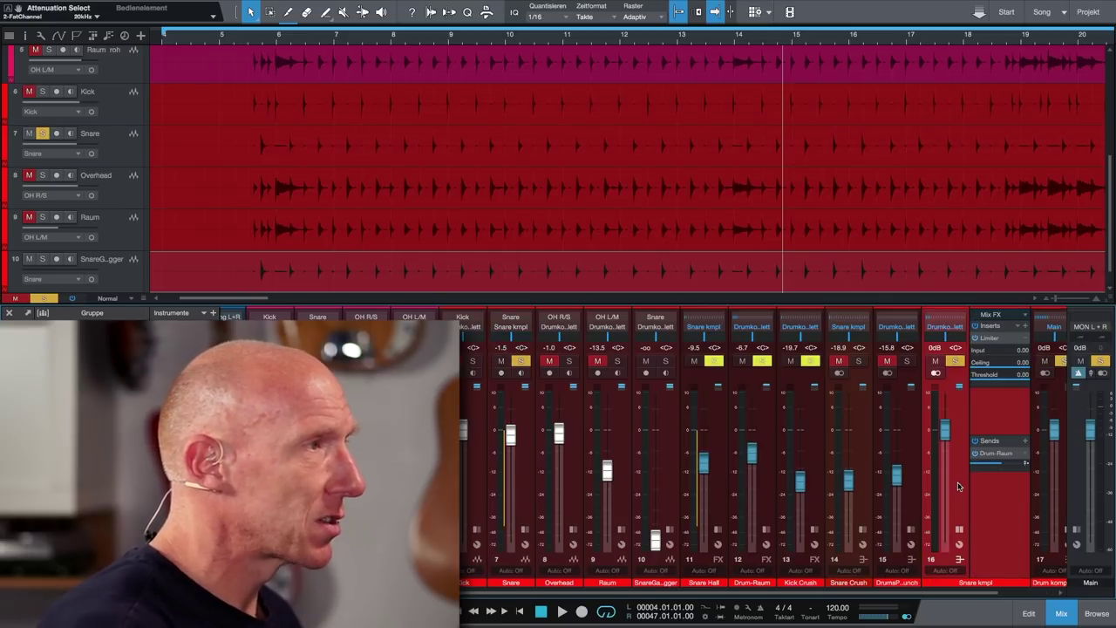
pyautogui.click(994, 339)
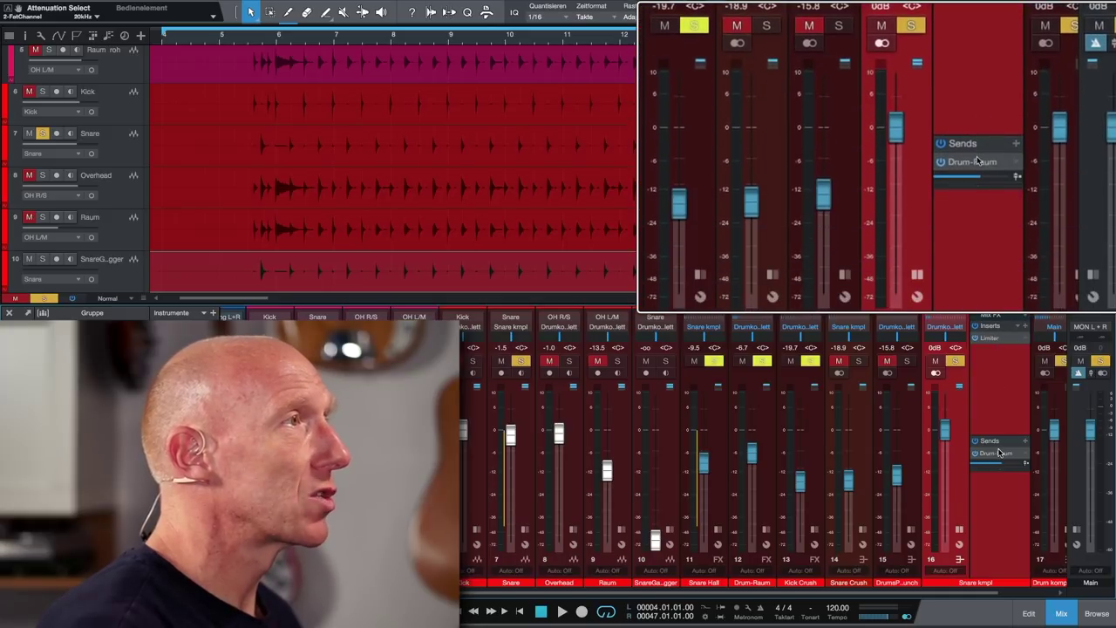
pyautogui.hscroll(2, 999, 453)
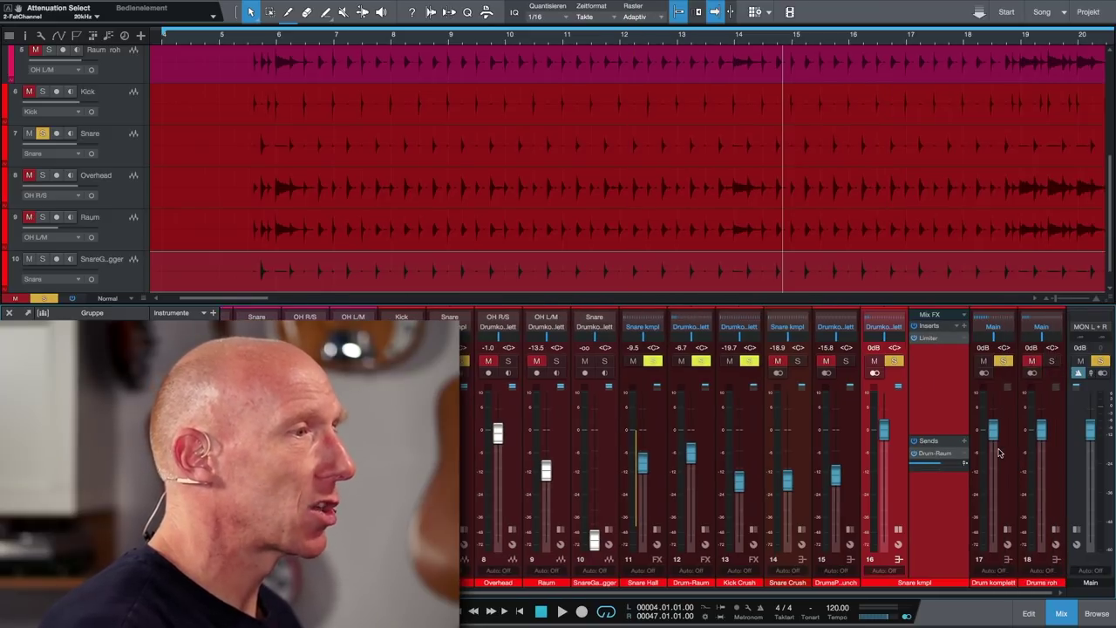
# Expand the Drum komplett and Drums roh buses in turn to check their inserts and sends, collapsing each one
pyautogui.click(1011, 449)
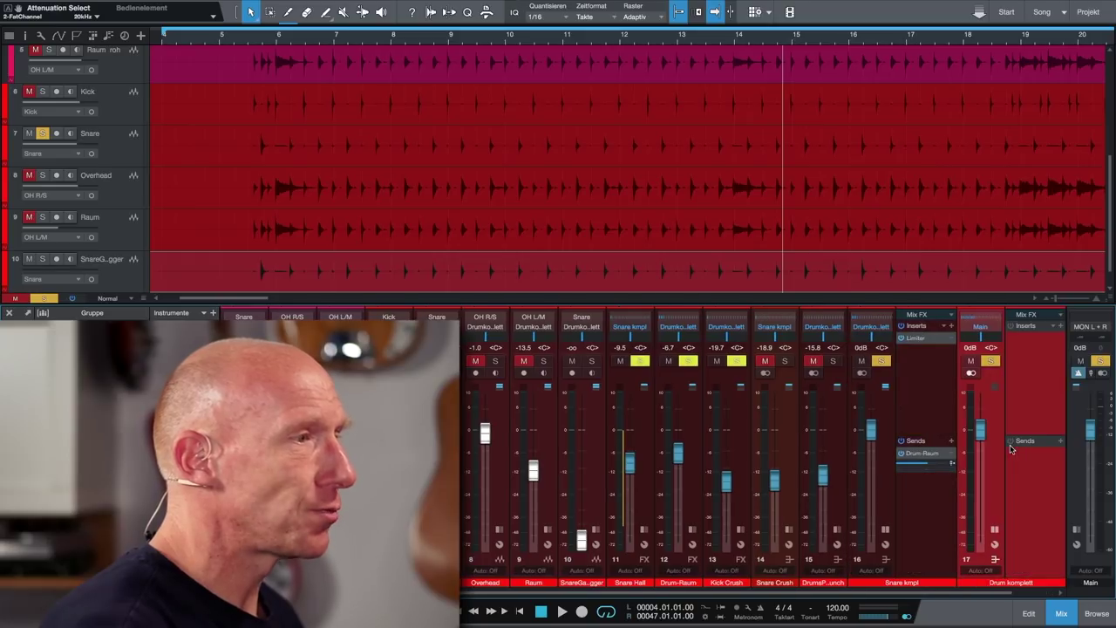
pyautogui.hscroll(2, 999, 446)
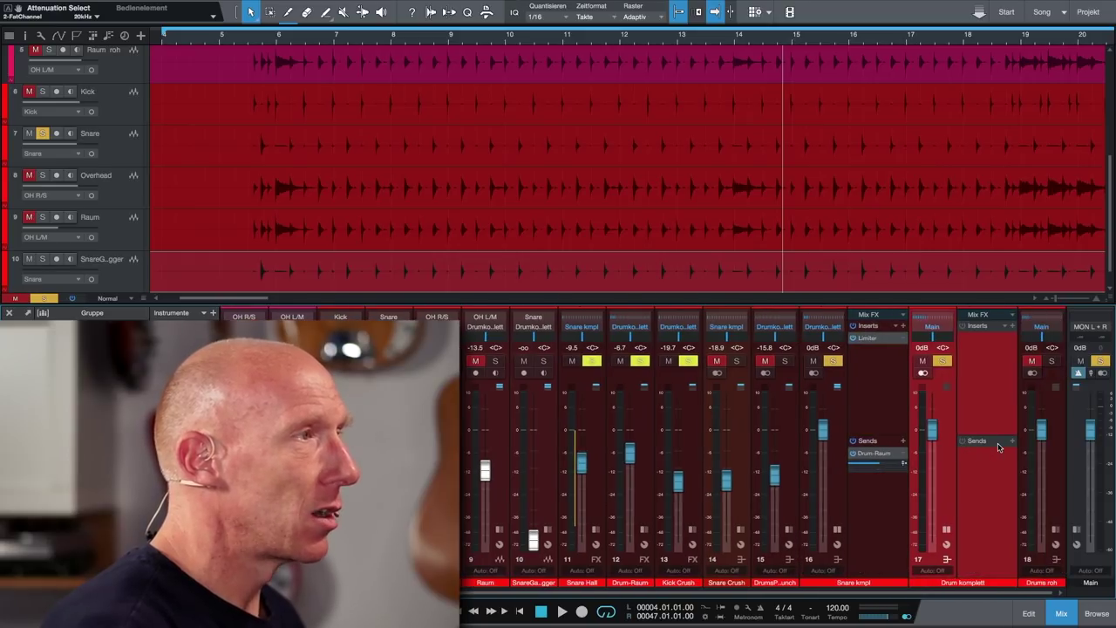
pyautogui.click(950, 461)
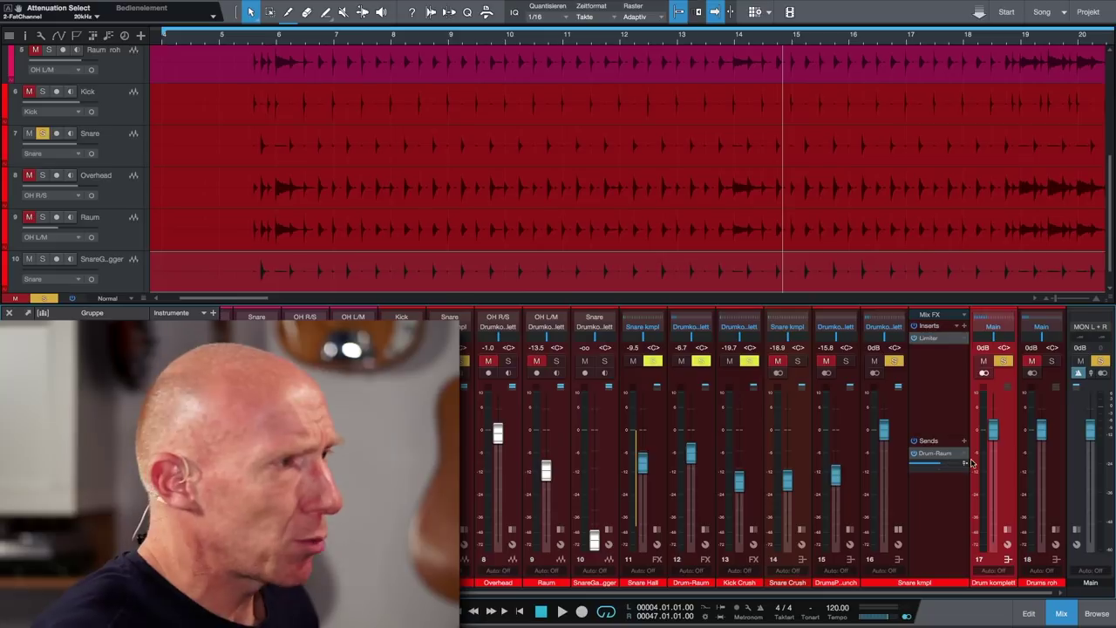
pyautogui.click(1056, 458)
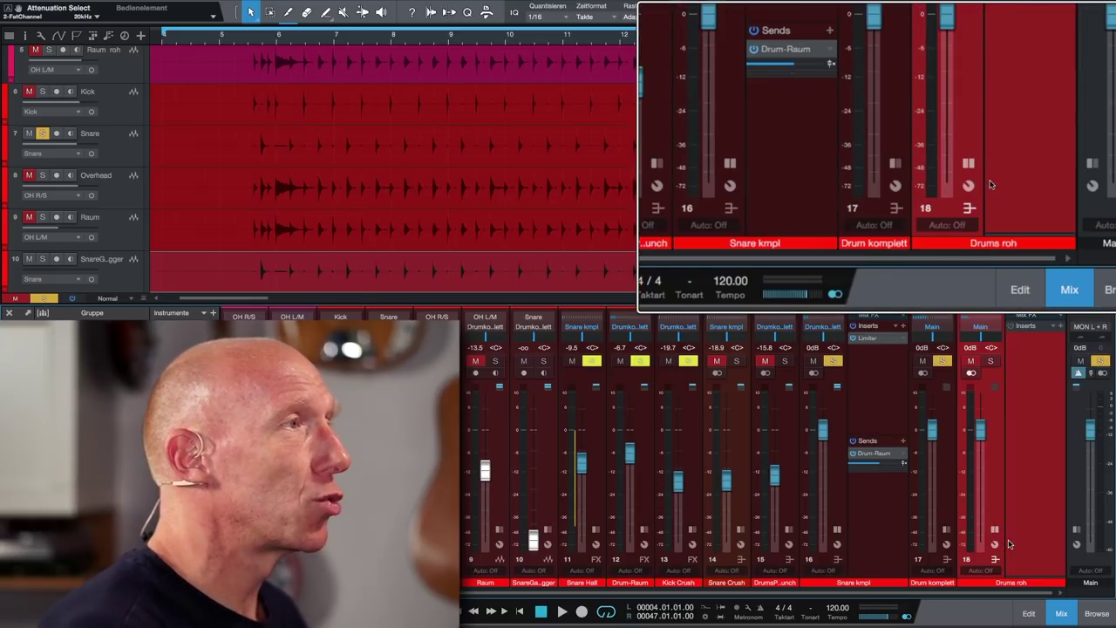
pyautogui.click(1003, 499)
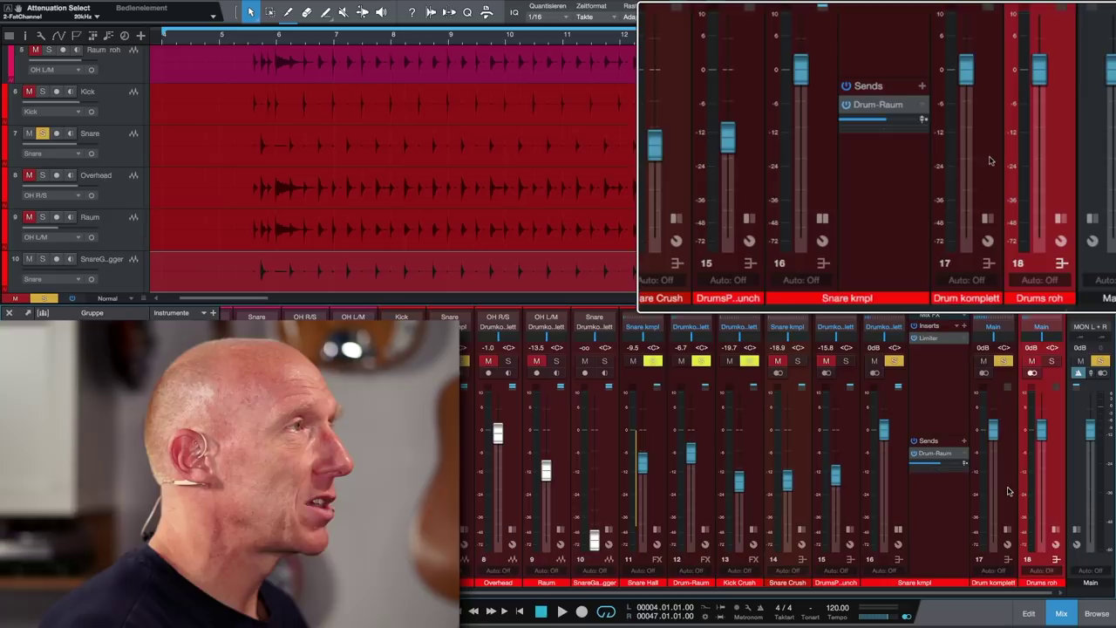
pyautogui.scroll(5, 1008, 491)
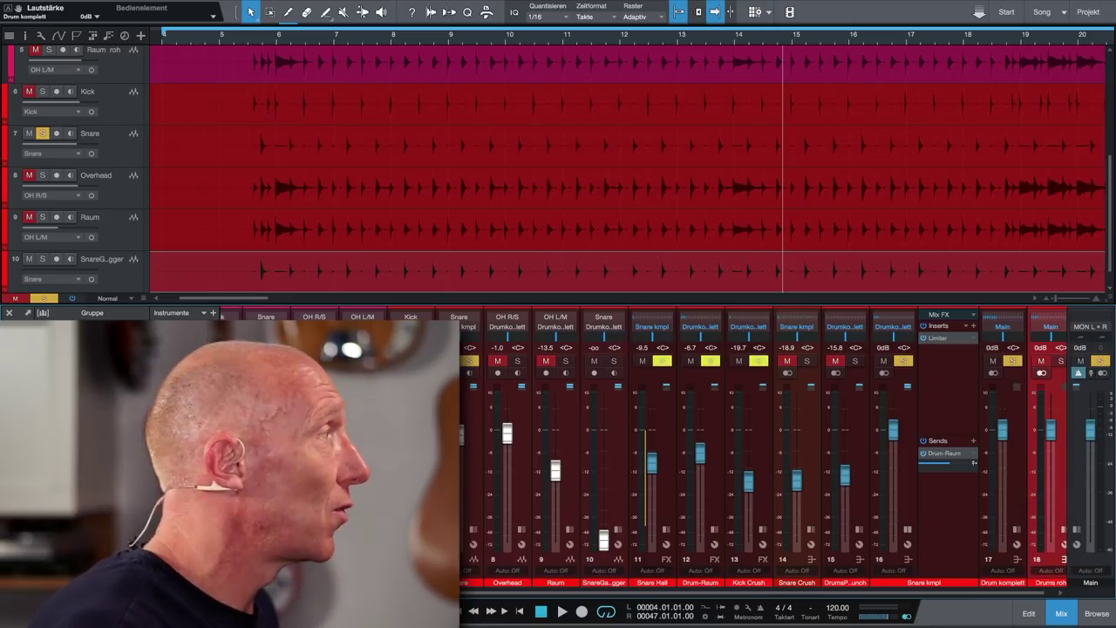
# Clear the active solos, try playing with only the Drums roh bus soloed, and clear the solo again
pyautogui.click(42, 299)
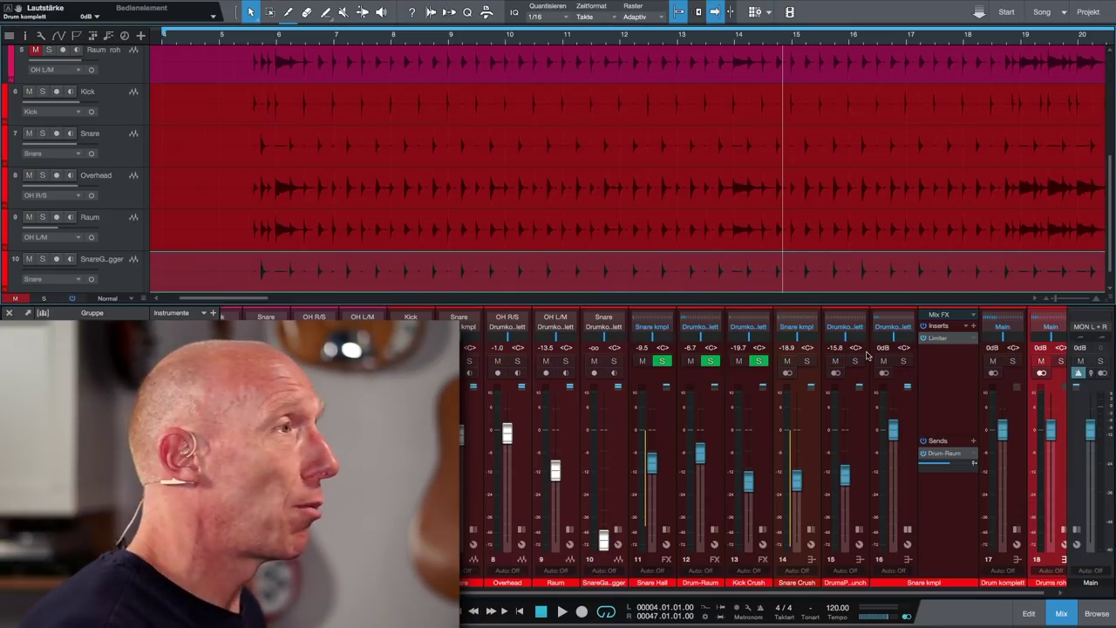
pyautogui.click(1061, 361)
pyautogui.press('space')
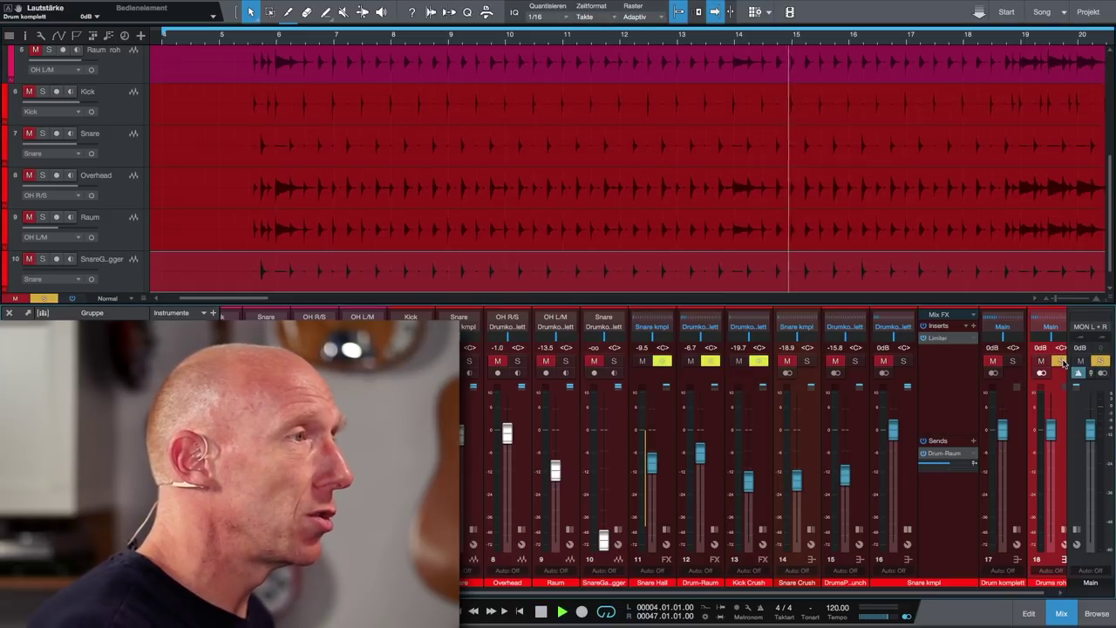
pyautogui.press('space')
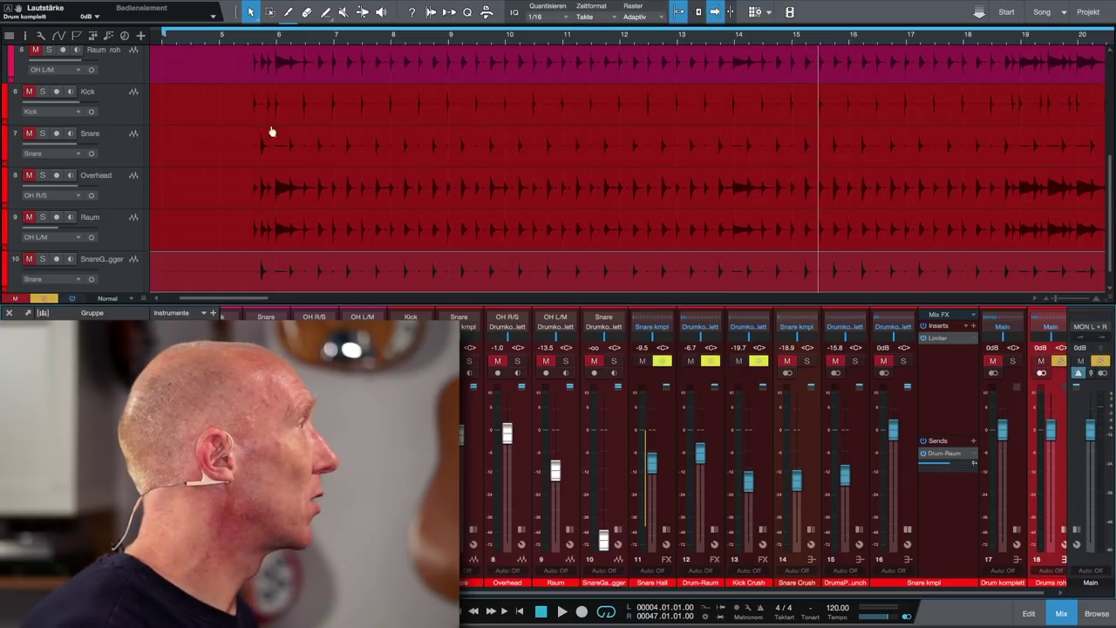
pyautogui.scroll(5, 69, 174)
pyautogui.click(43, 300)
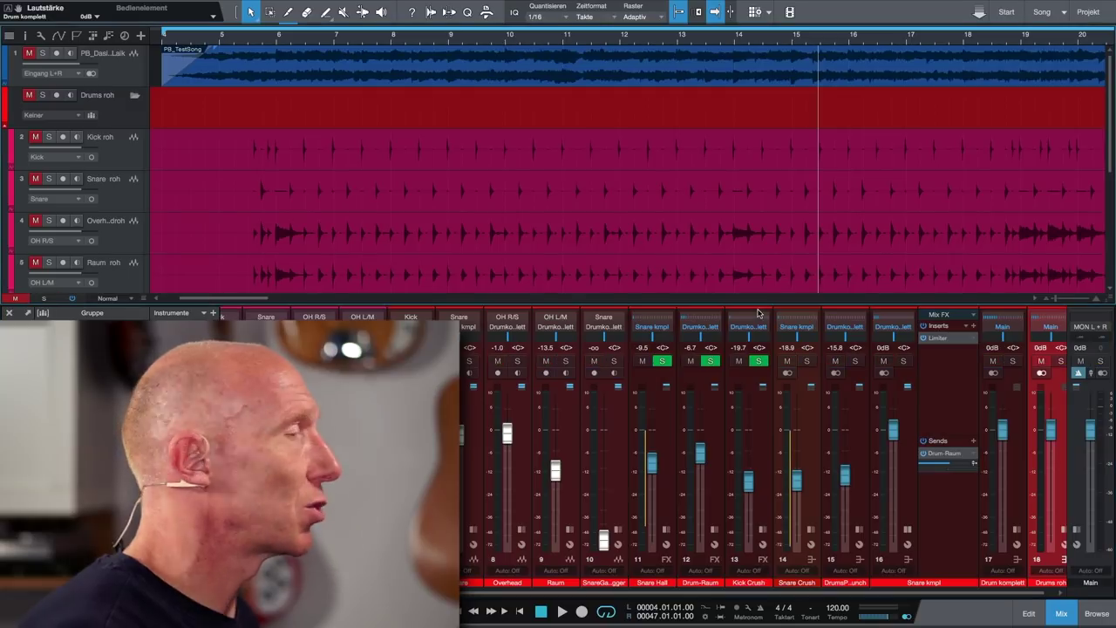
# Play the raw drums from about bar 7 with both the Drums roh bus and the Drums roh folder track soloed
pyautogui.click(1036, 324)
pyautogui.click(1052, 362)
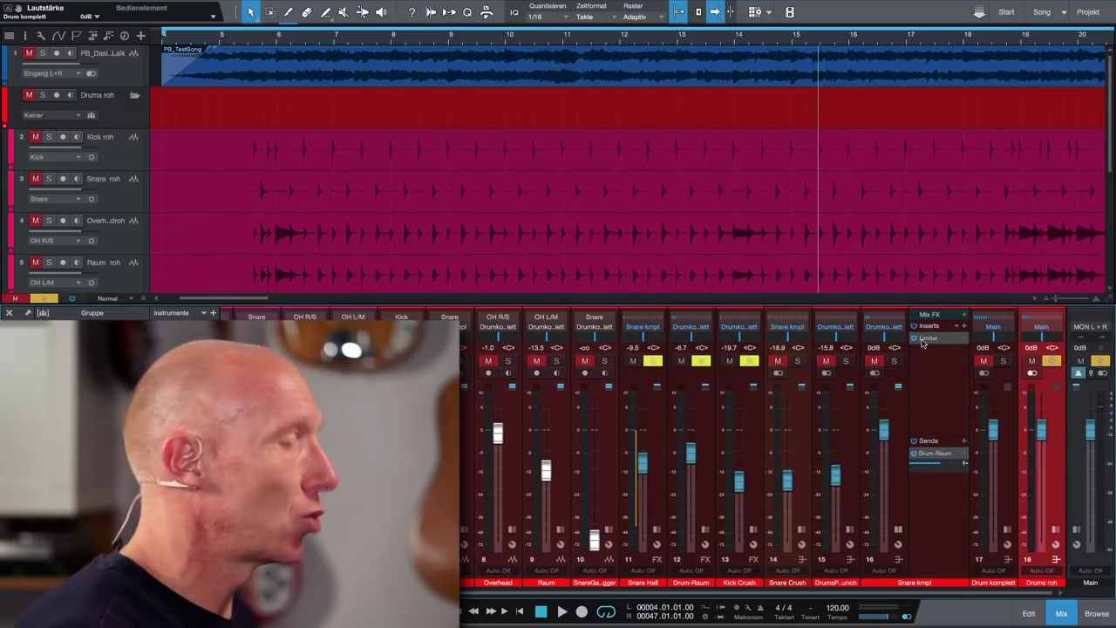
pyautogui.click(334, 39)
pyautogui.press('space')
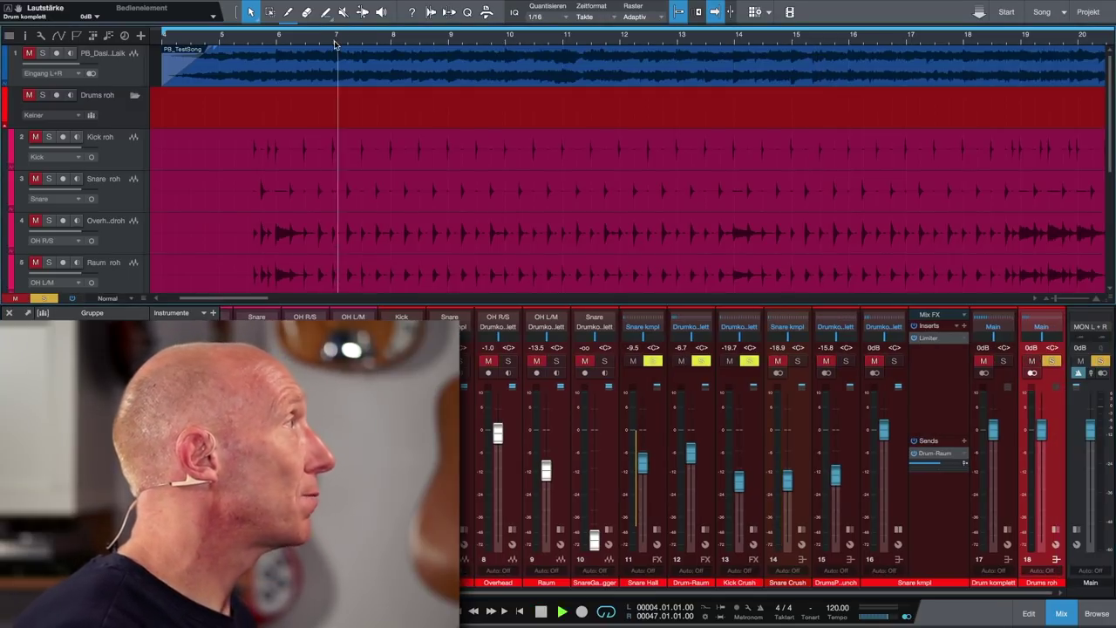
pyautogui.click(42, 95)
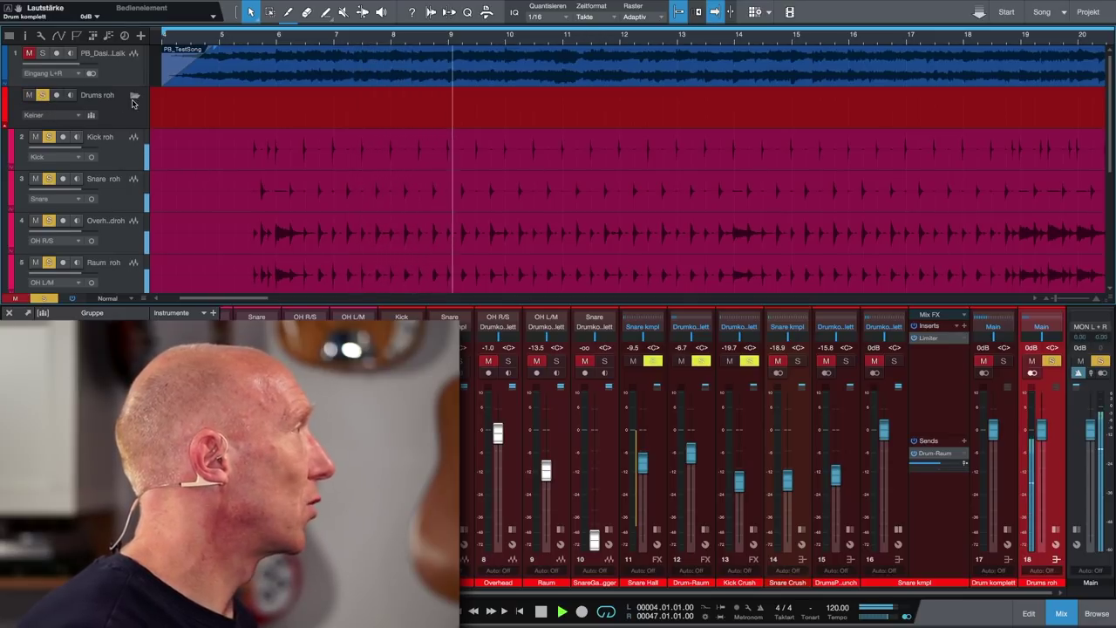
# Collapse the Drums roh folder and switch the solo from the Drums roh bus to Drum komplett to hear the processed drums
pyautogui.click(134, 96)
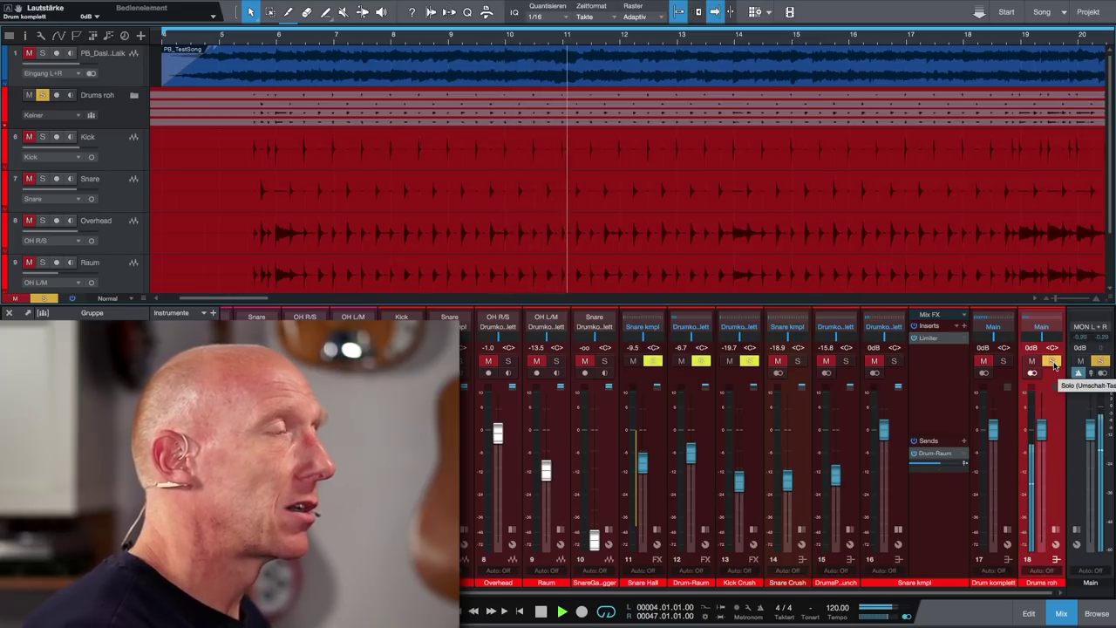
pyautogui.click(1052, 362)
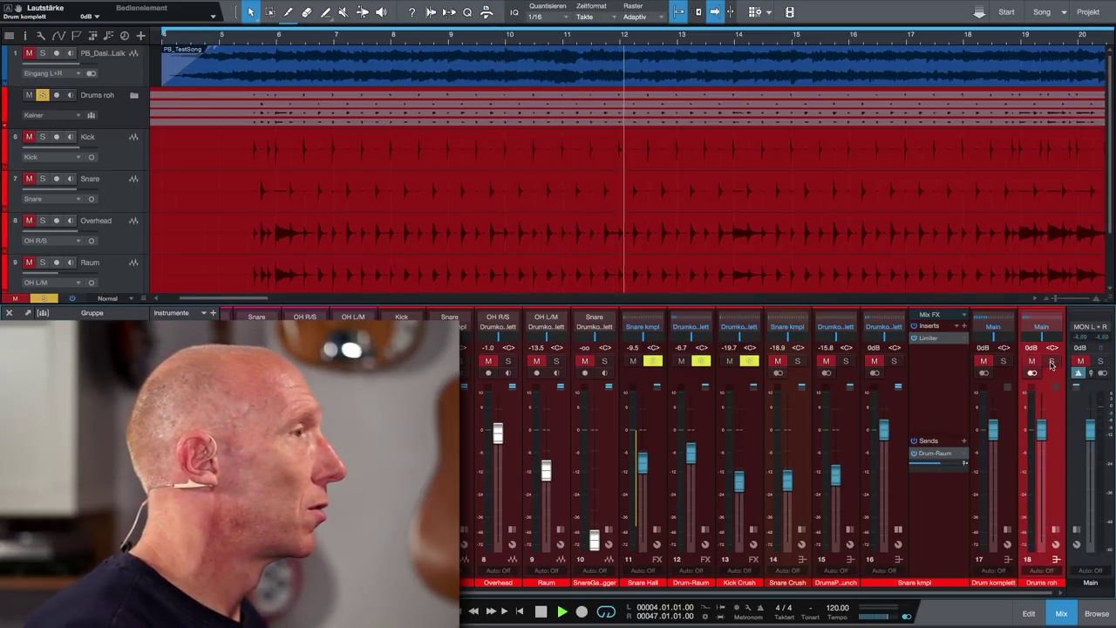
pyautogui.click(1004, 361)
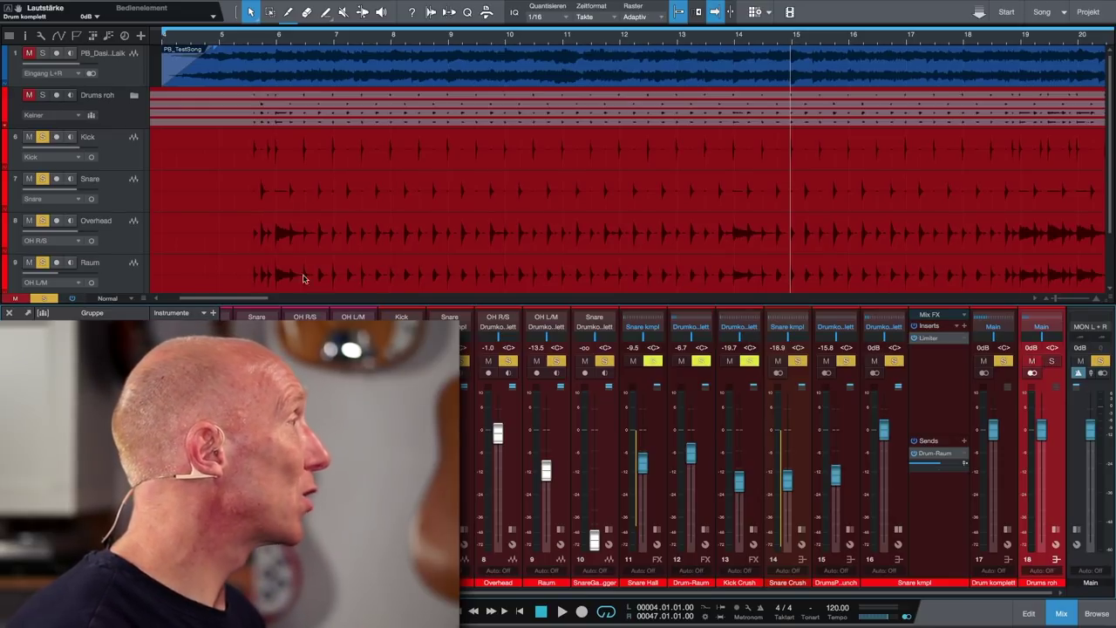
# Clear all solos, unmute the playback track, and play the processed drums with the song from bar 4
pyautogui.click(45, 298)
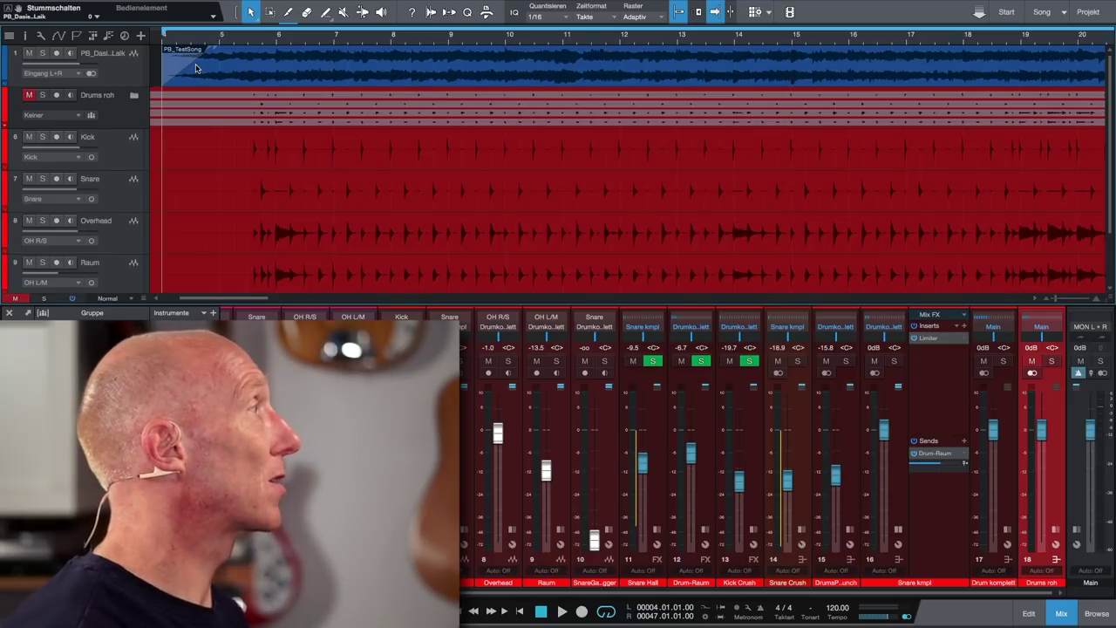
pyautogui.press('space')
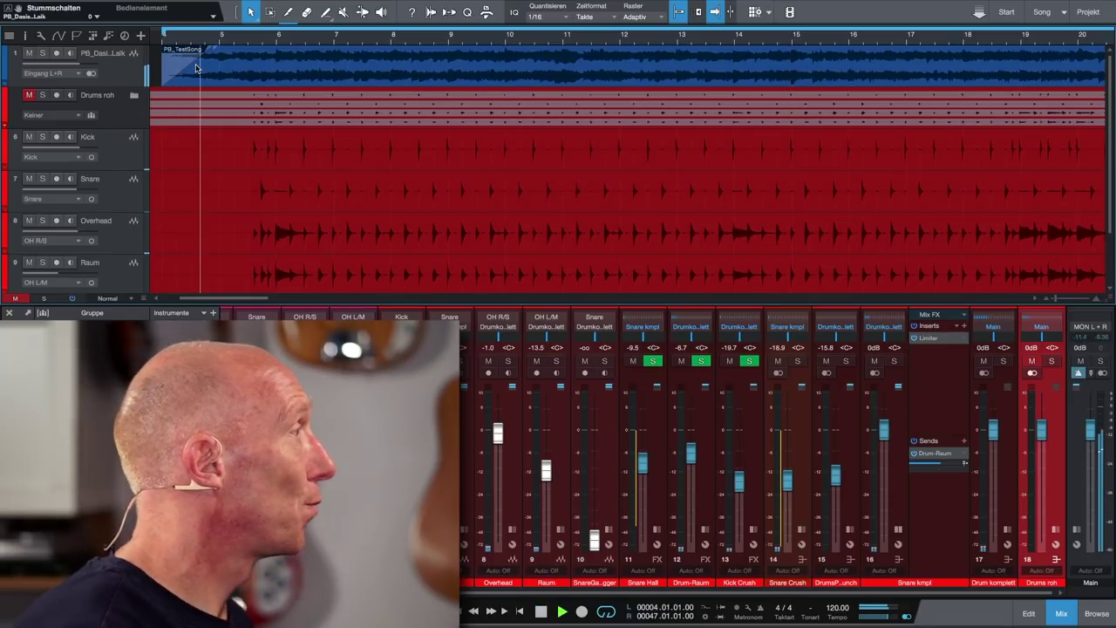